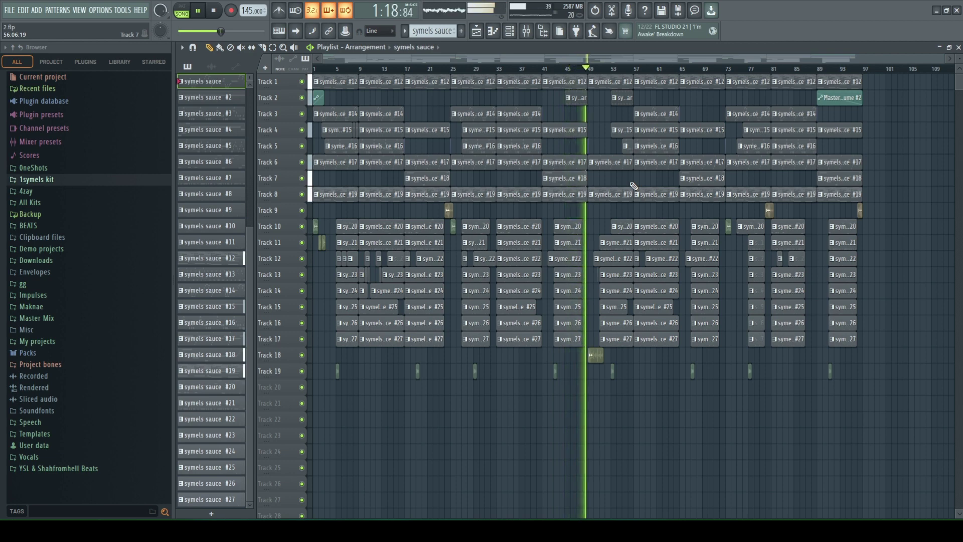
Save the project and stop the song playback
key("ctrl+s")
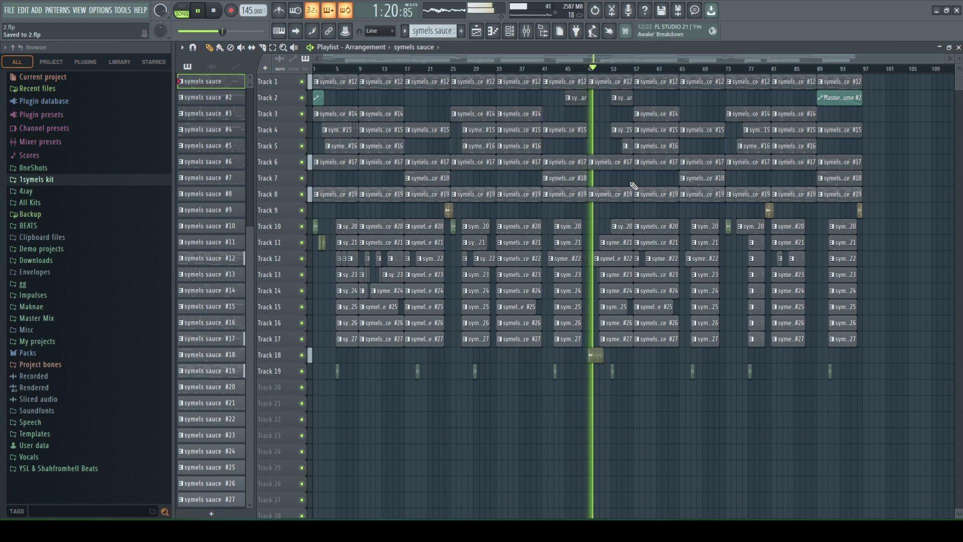
key("space")
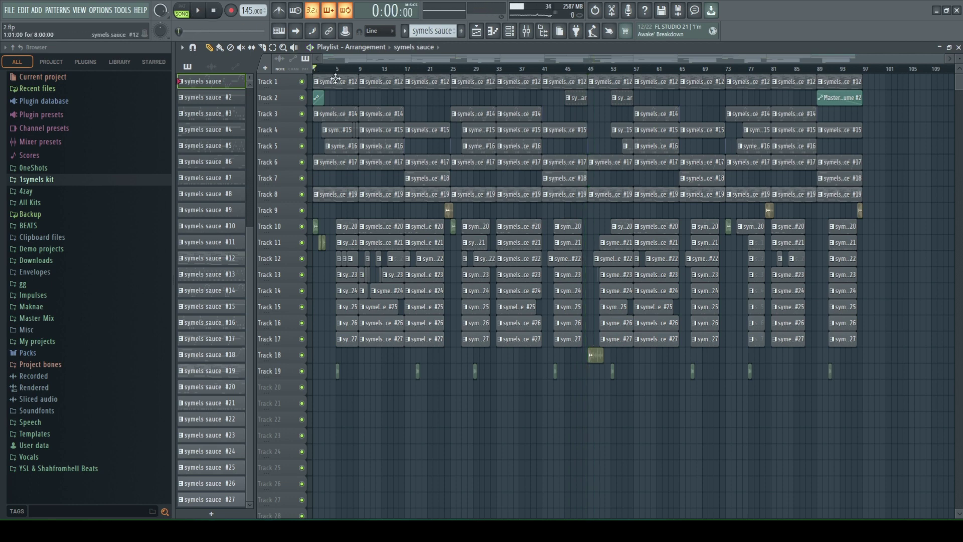
Open the symels sauce #12 pattern from Track 1 in the piano roll, play it and examine the JV-1080 notes across the octaves
double_click(368, 80)
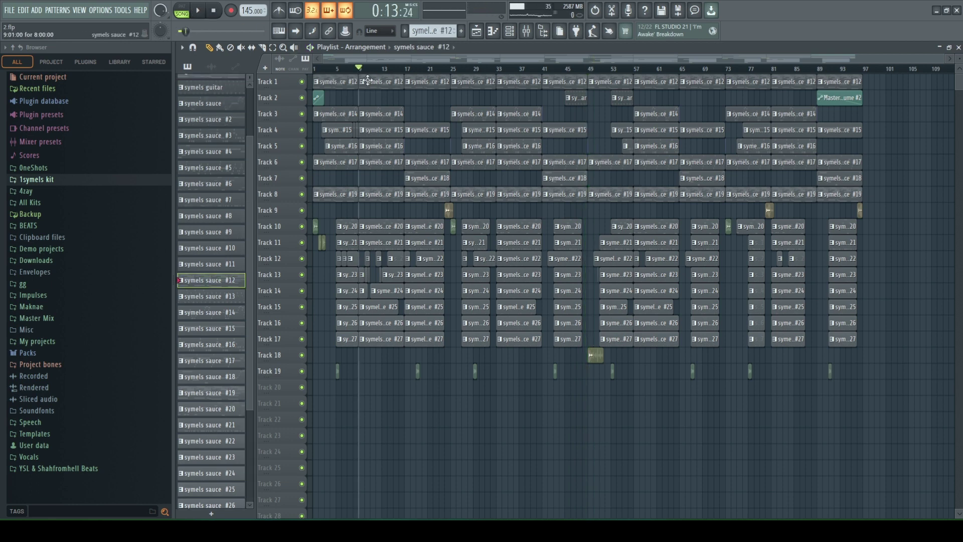
scroll(386, 166, "down", 3)
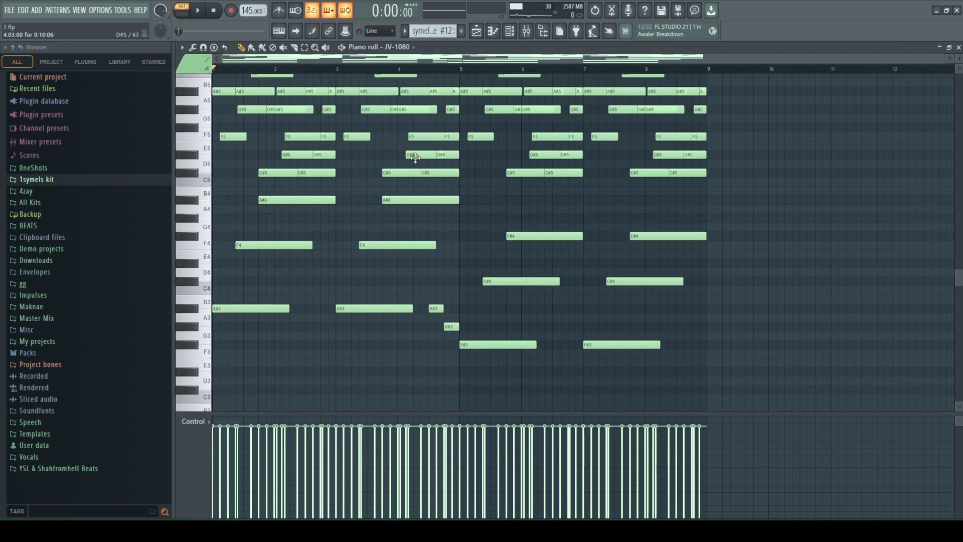
key("space")
scroll(379, 200, "down", 3)
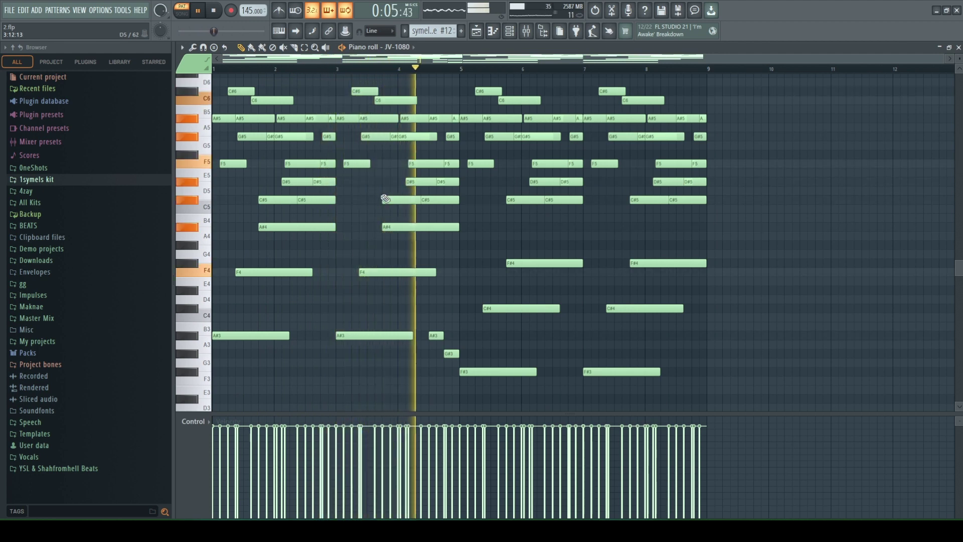
scroll(371, 199, "down", 7)
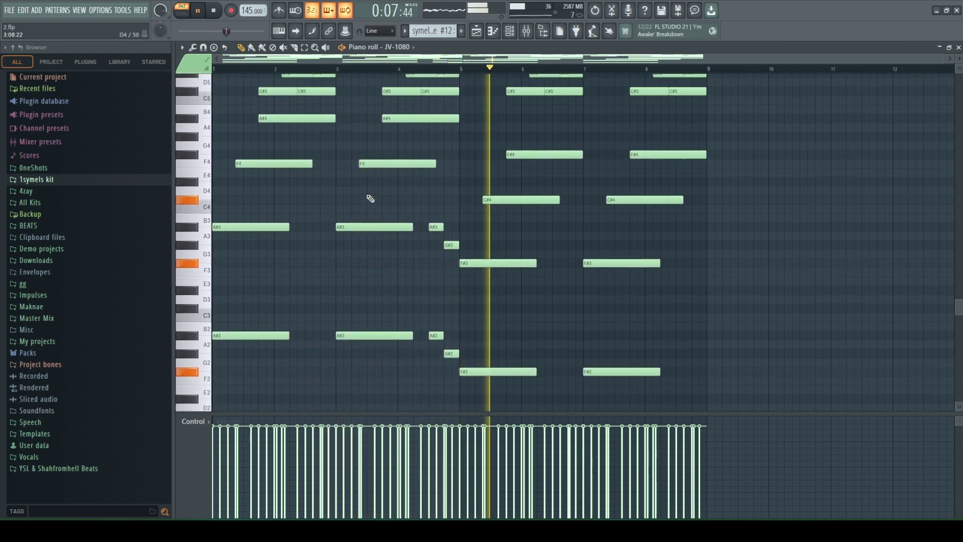
scroll(370, 200, "up", 2)
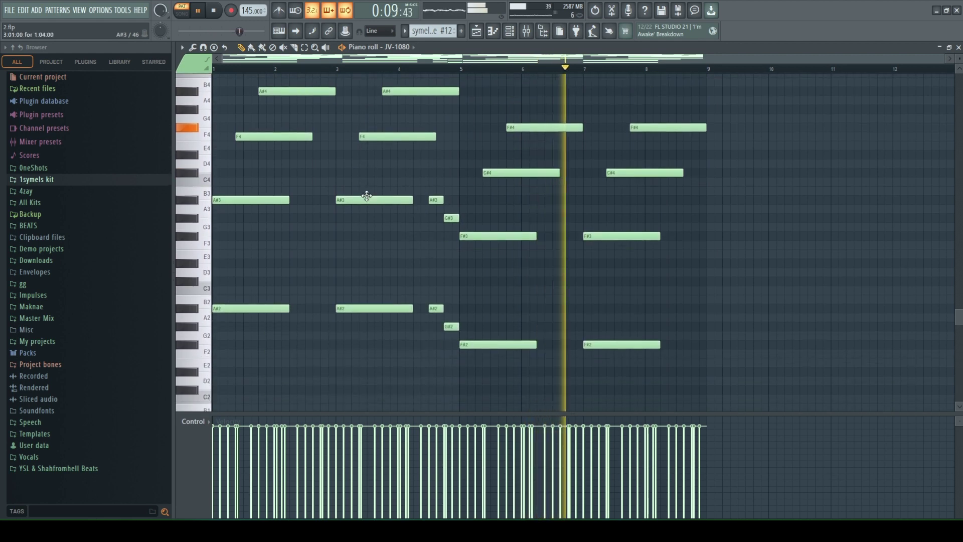
scroll(369, 197, "up", 5)
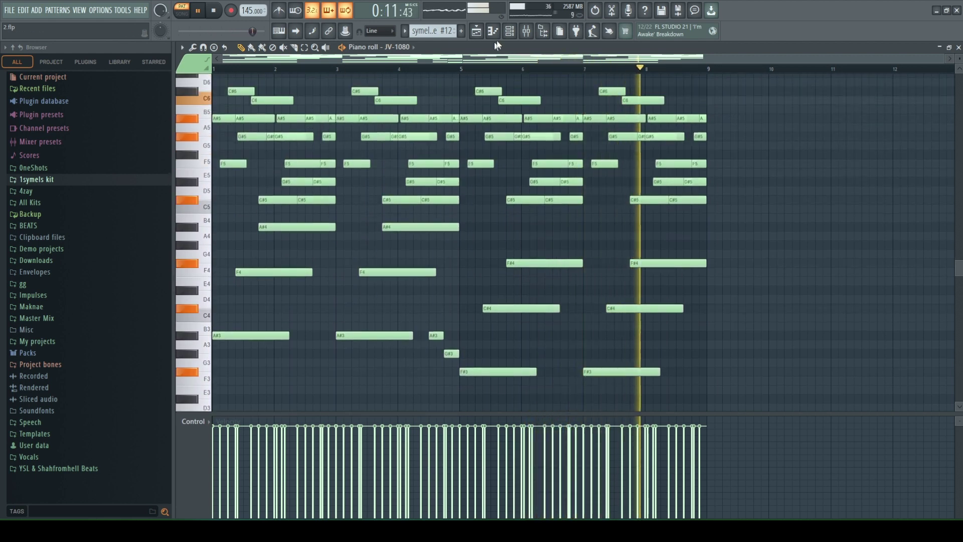
Look at the patch loaded in the JV-1080 channel's instrument, close it and return to the playlist
key("F6")
left_click(246, 69)
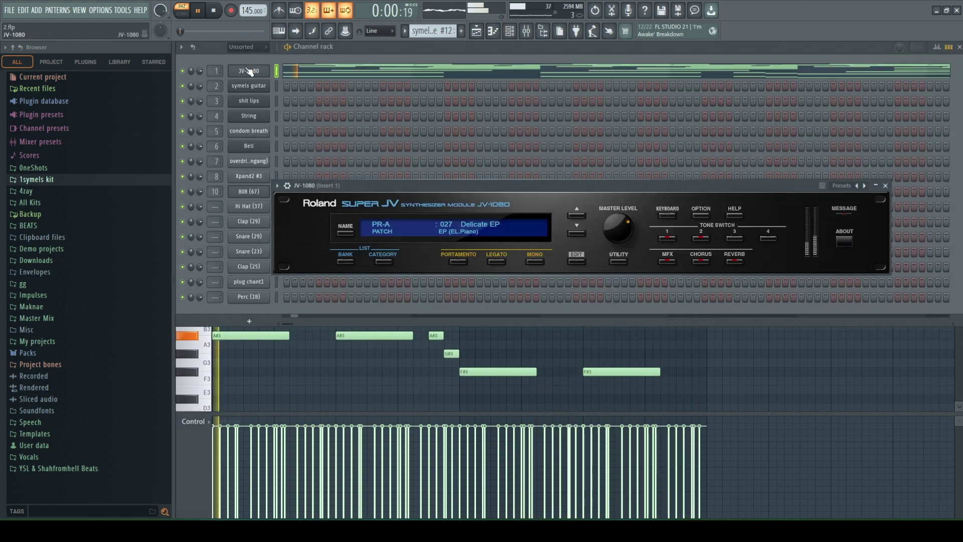
left_click(248, 70)
left_click(476, 32)
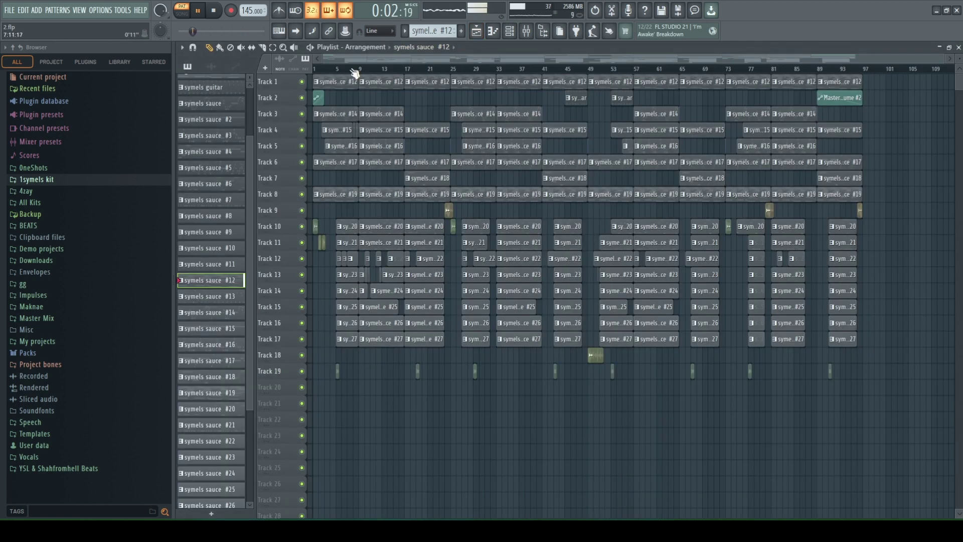
Open the symels sauce #14 pattern from Track 3 in the piano roll and play its melody
double_click(373, 109)
scroll(376, 112, "up", 3)
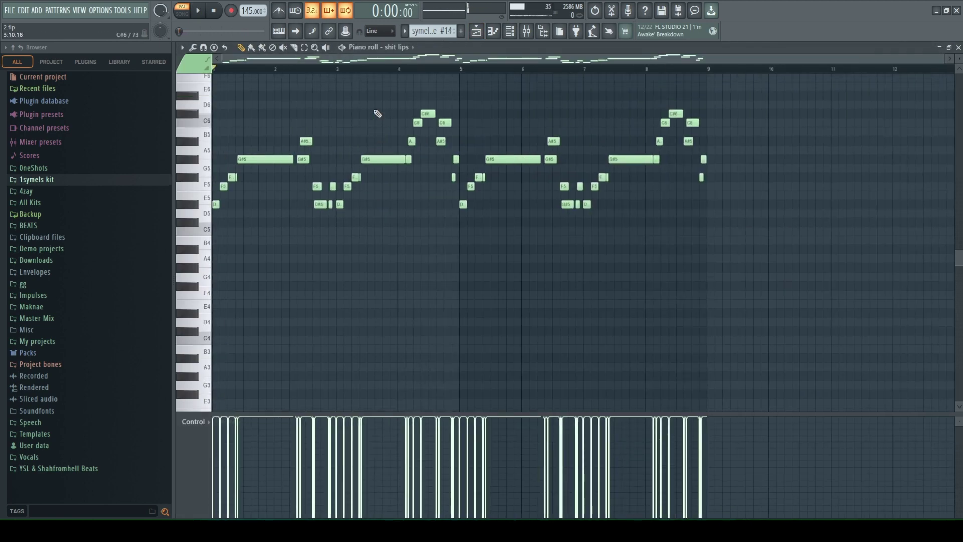
key("space")
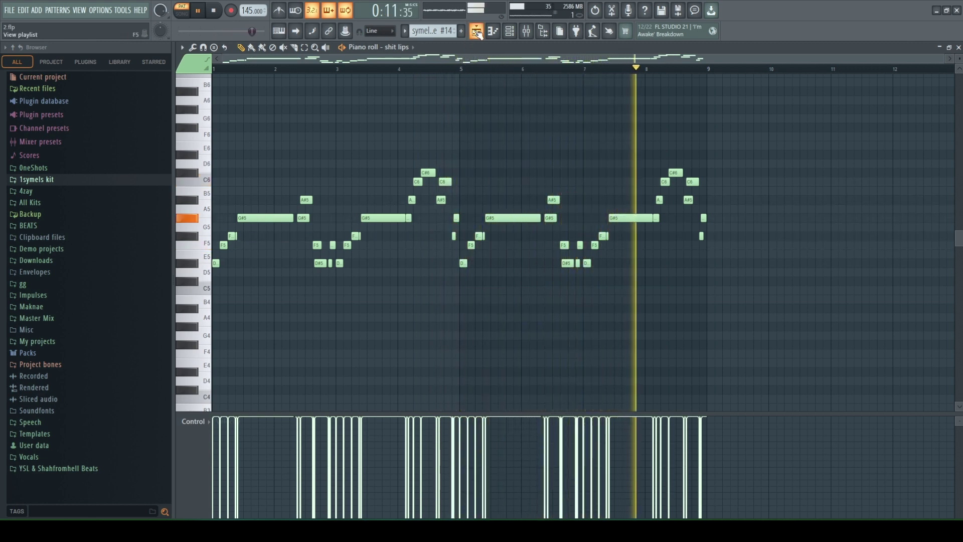
Lower the mixer volume of Insert 3 to about -12.8 dB and return to the playlist
left_click(527, 31)
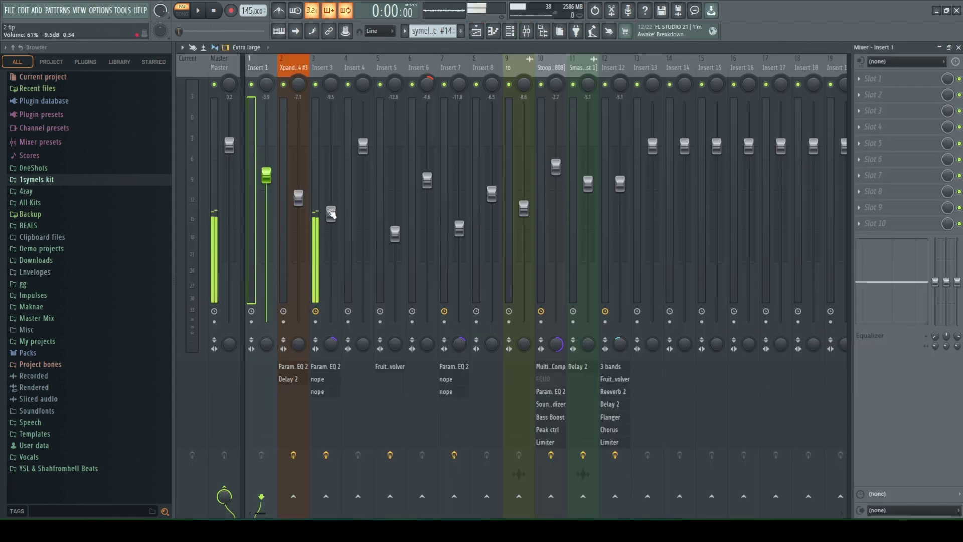
left_click_drag(331, 212, 331, 227)
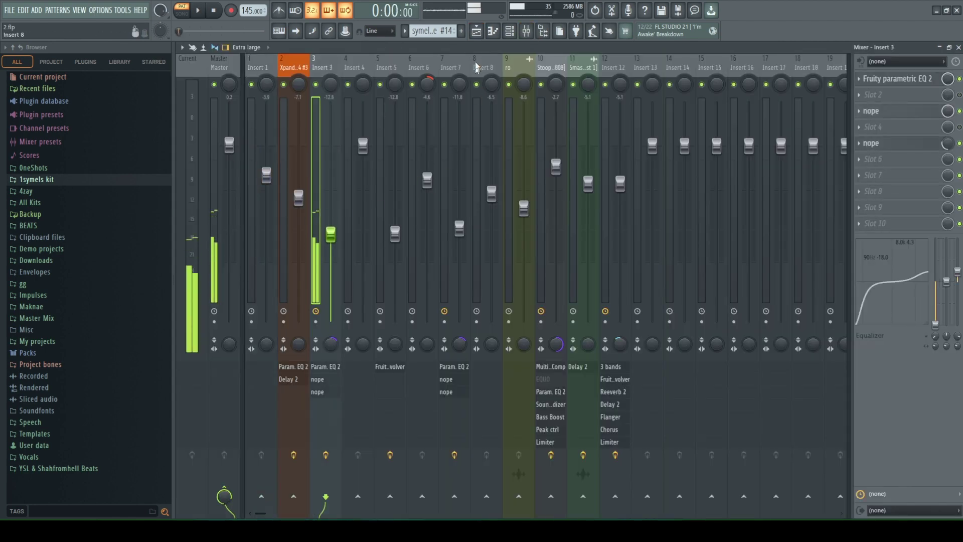
key("F5")
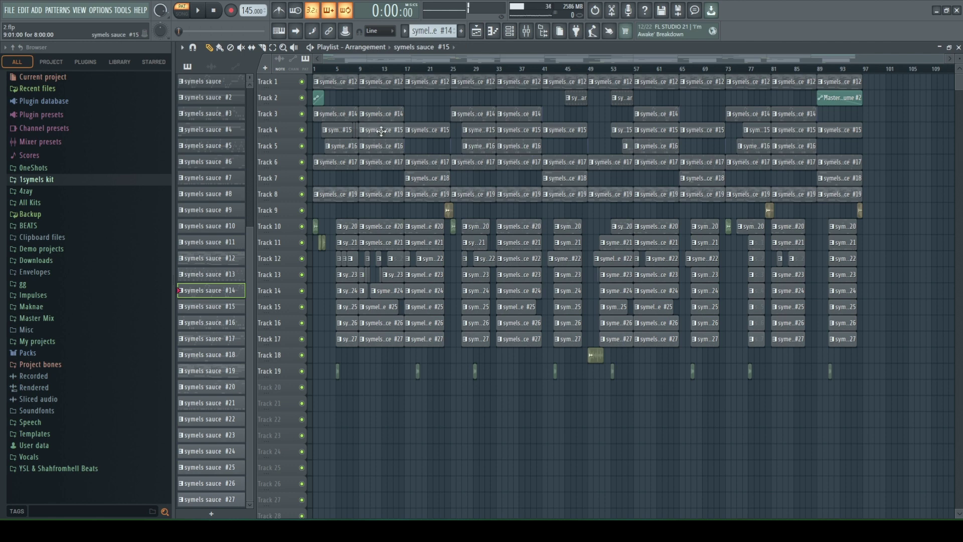
Play the symels sauce #15 String pattern from Track 4 in the piano roll, stop it and return to the playlist
double_click(381, 131)
key("space")
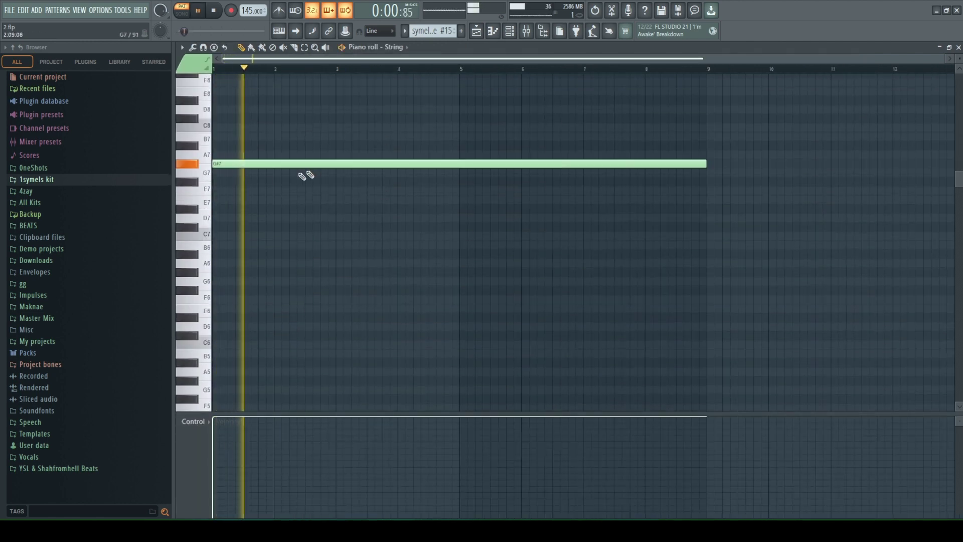
key("space")
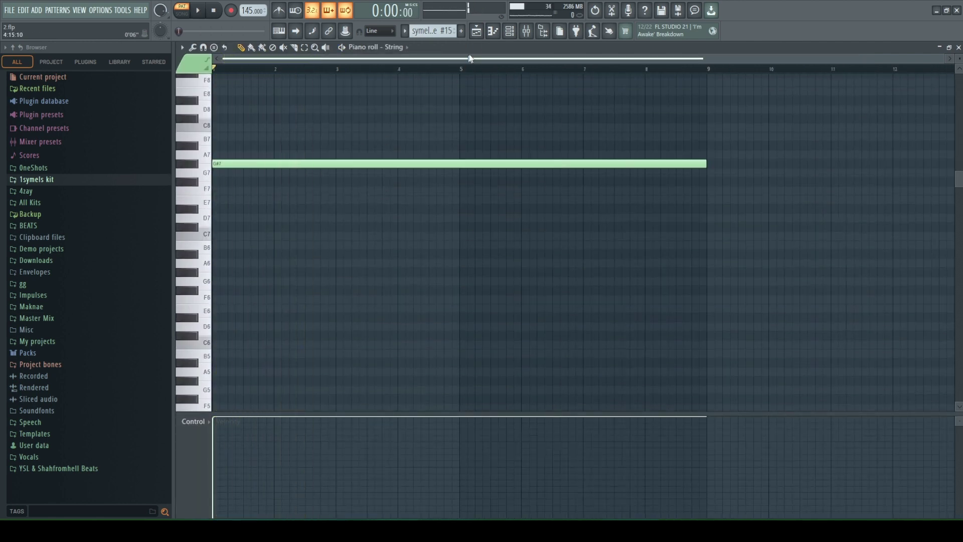
key("F5")
Play the symels sauce #16 pattern from Track 5, check its Xpand!2 instrument preset and return to the playlist
double_click(381, 146)
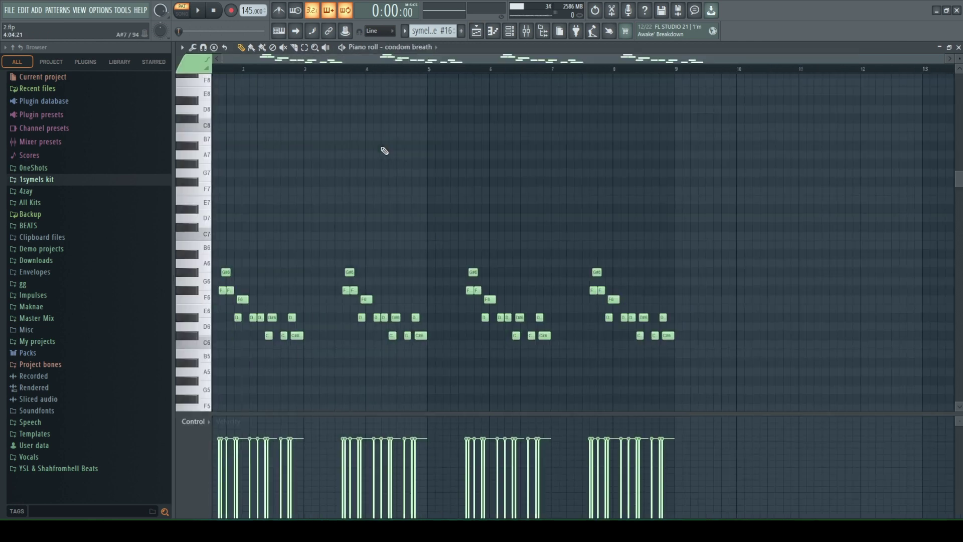
key("space")
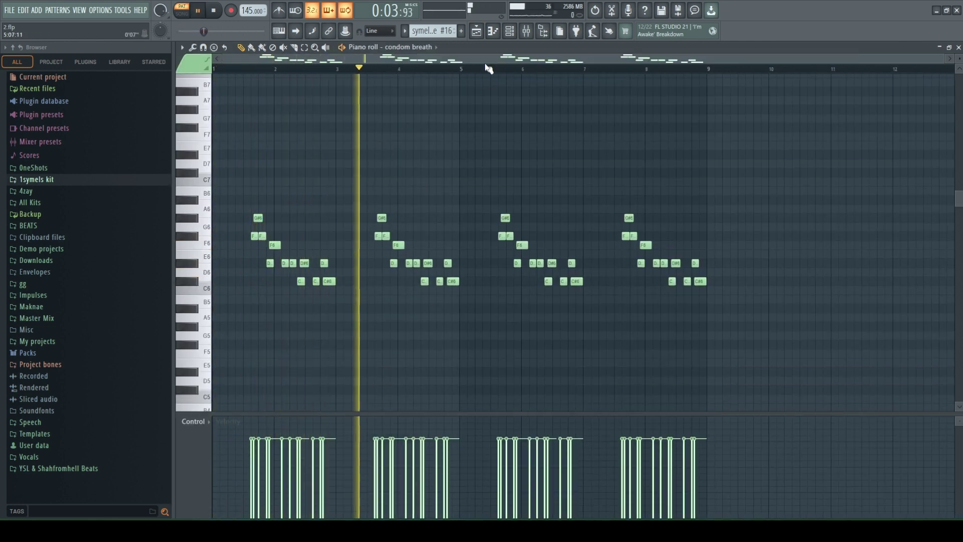
left_click(518, 34)
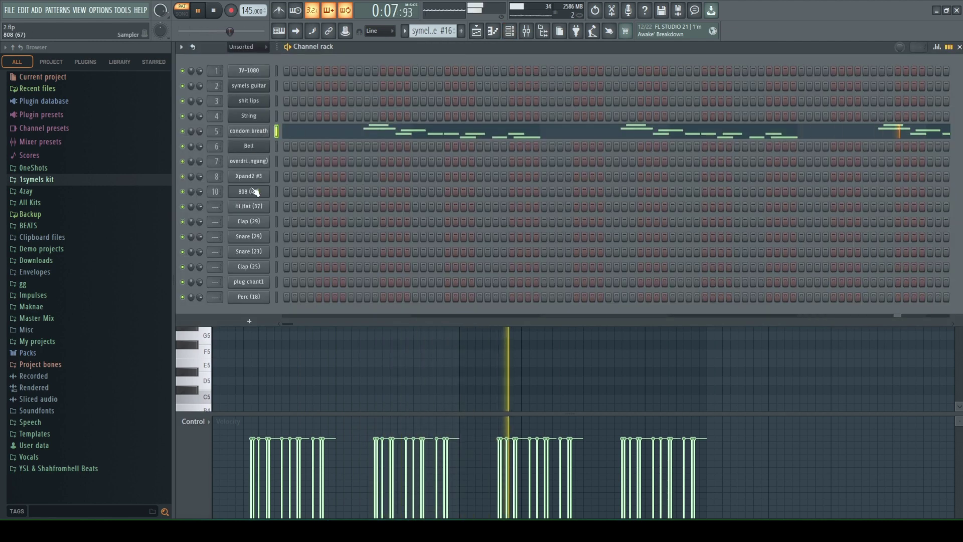
left_click(256, 132)
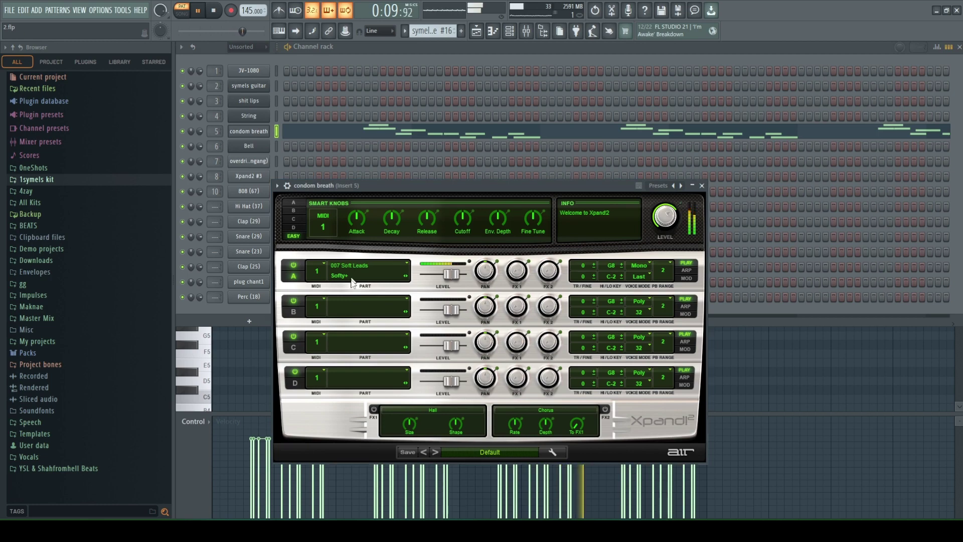
key("Escape")
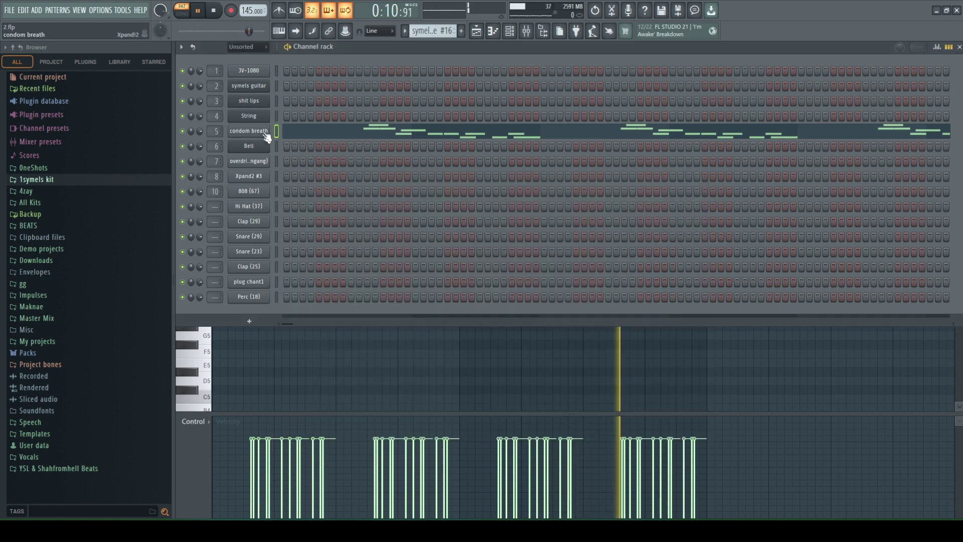
left_click(476, 32)
Audition the symels sauce #17 Bell pattern from Track 6 in the piano roll and return to the playlist
double_click(383, 165)
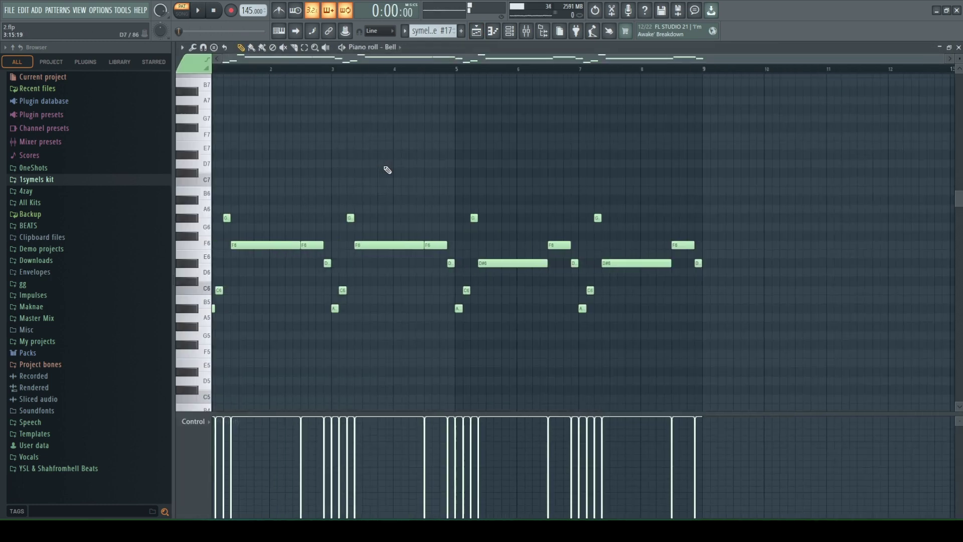
key("space")
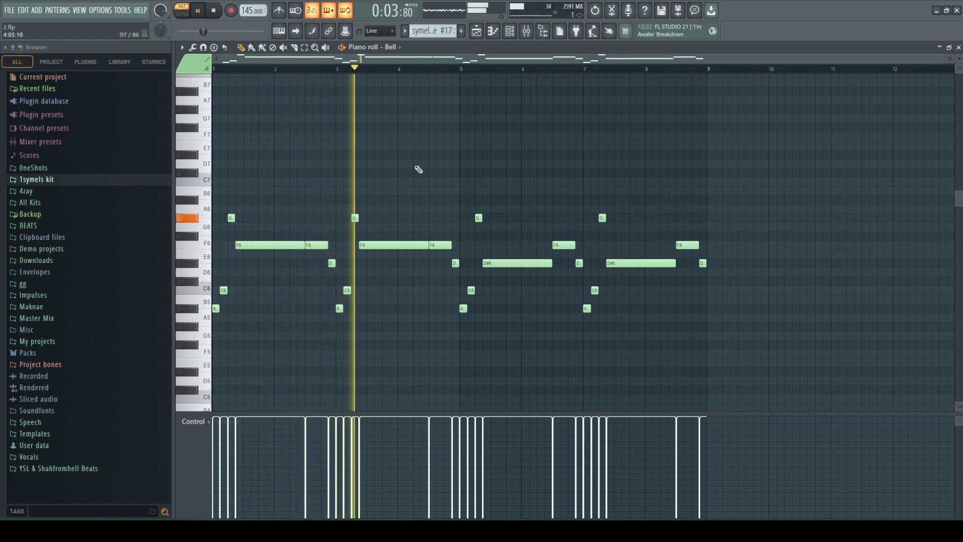
key("space")
left_click(478, 31)
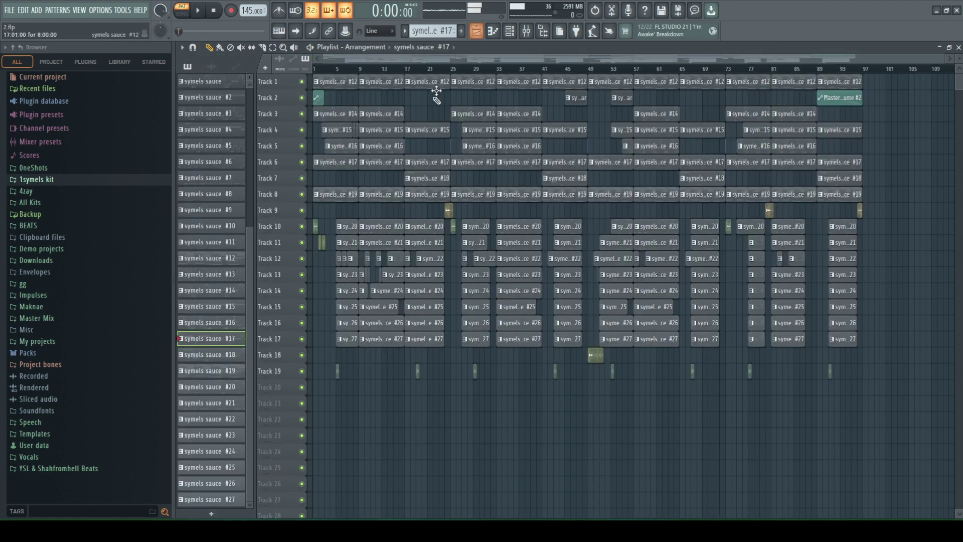
double_click(340, 166)
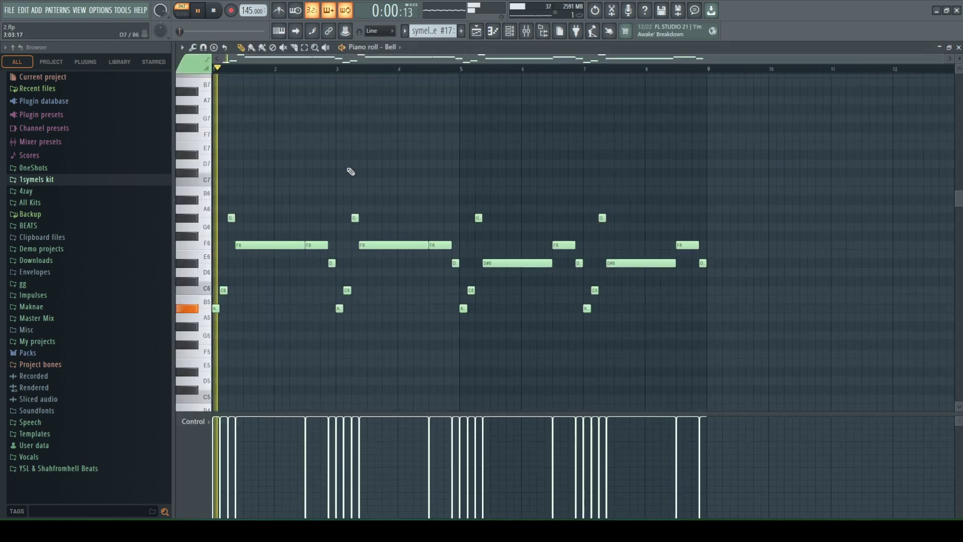
left_click(485, 32)
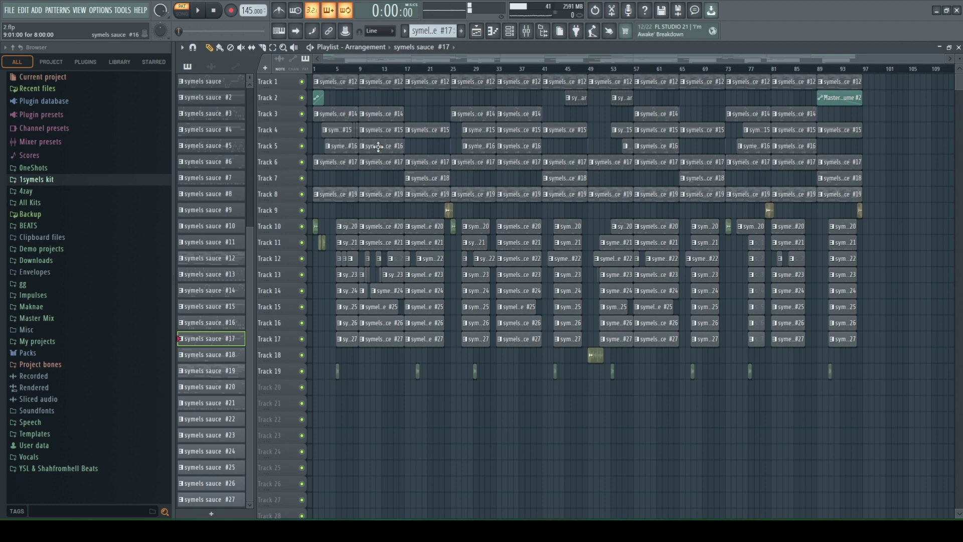
Play the symels sauce #18 overdrive guitar pattern from Track 7, check its Xpand!2 instrument and return to the playlist
double_click(423, 180)
key("space")
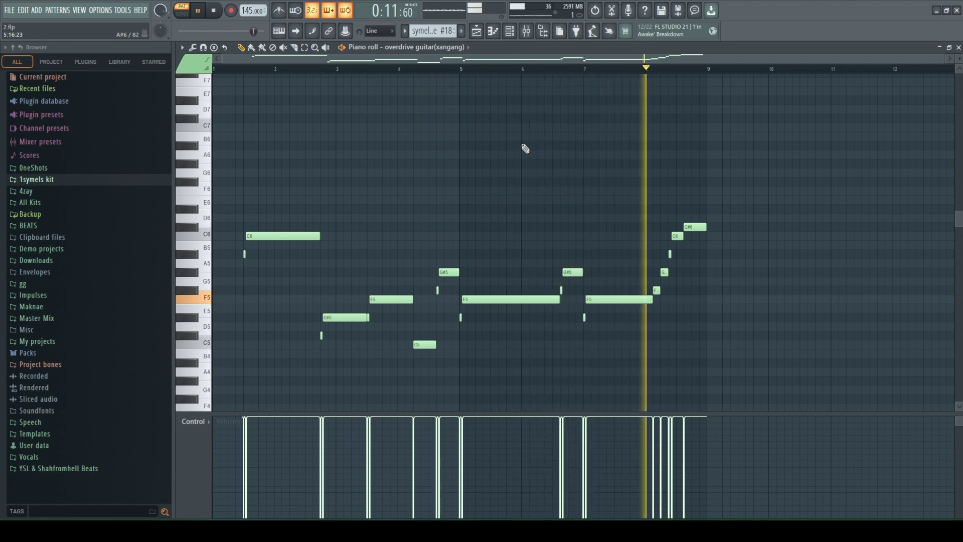
left_click(512, 36)
key("space")
left_click(265, 161)
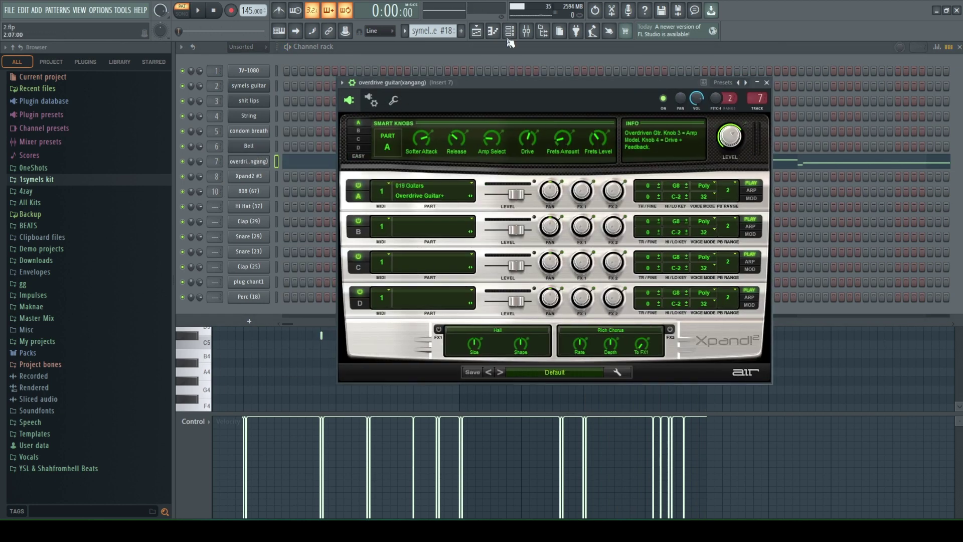
left_click(481, 37)
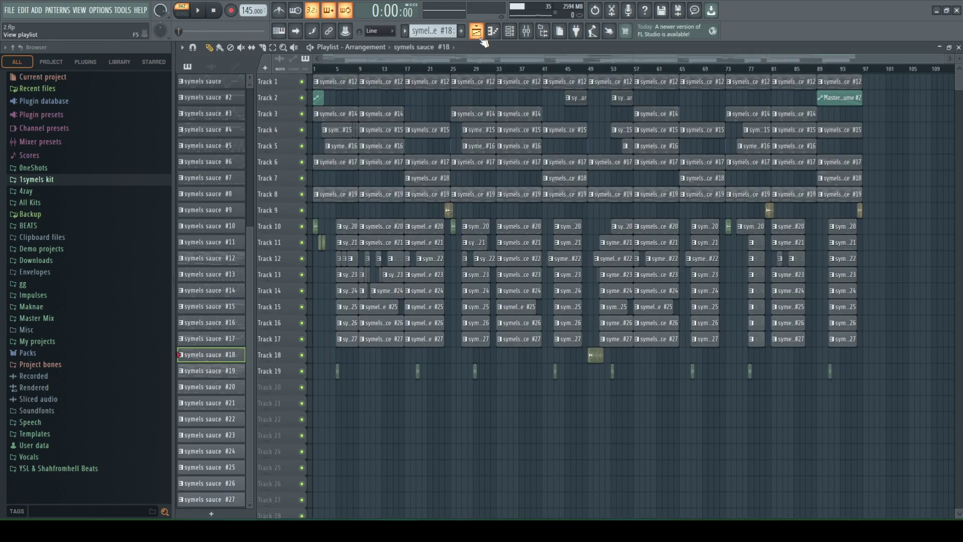
Play the symels sauce #19 pattern from Track 8, examine the Xpand2 #3 notes, stop playback and return to the playlist
double_click(413, 194)
key("space")
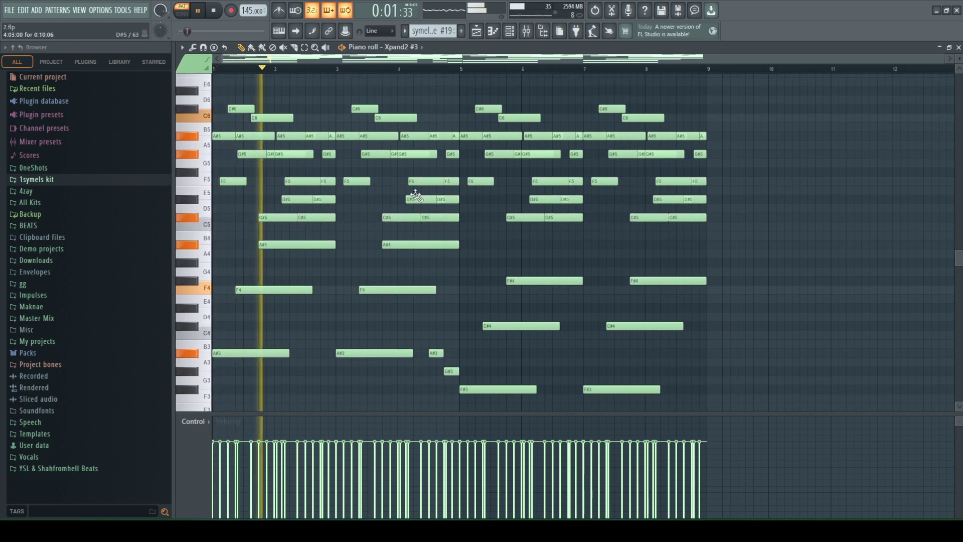
scroll(415, 194, "up", 1)
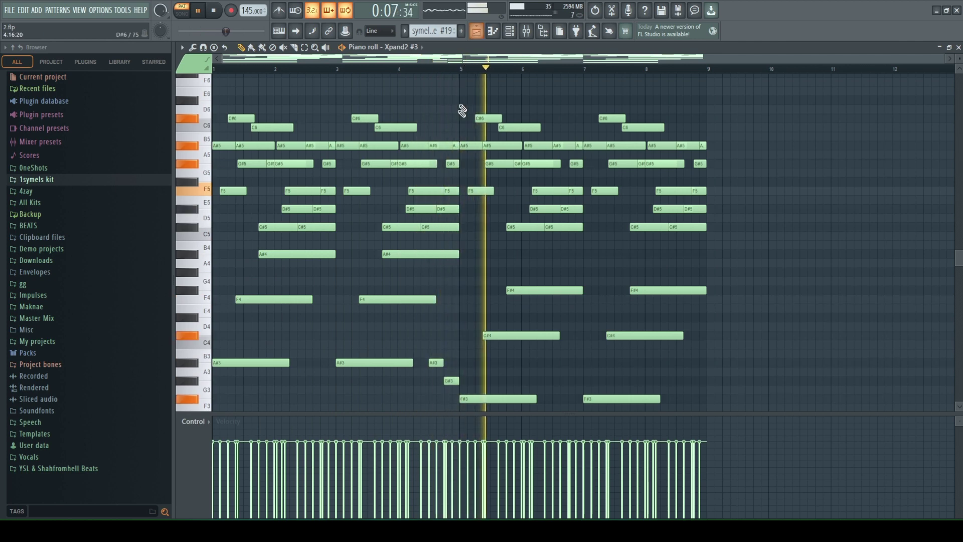
scroll(462, 120, "down", 3)
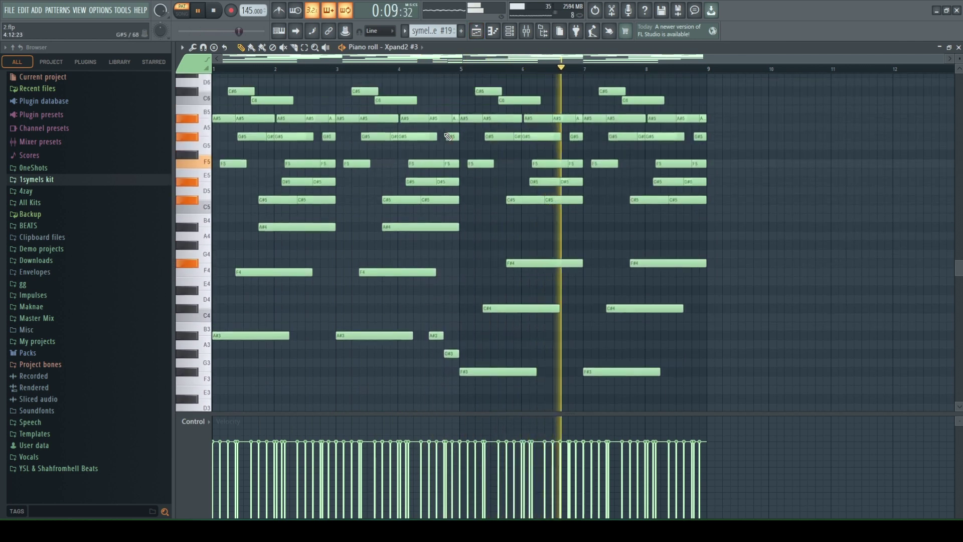
scroll(448, 136, "down", 3)
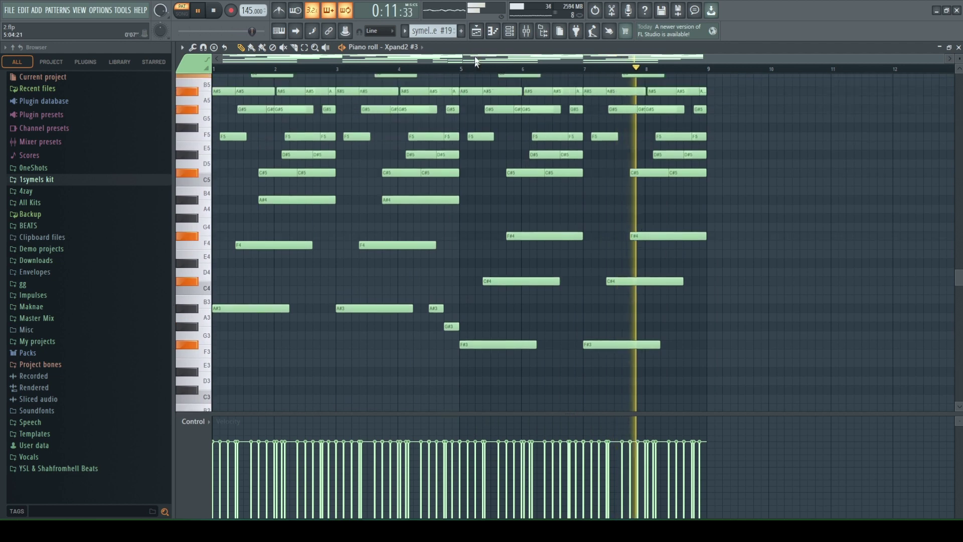
key("space")
key("F5")
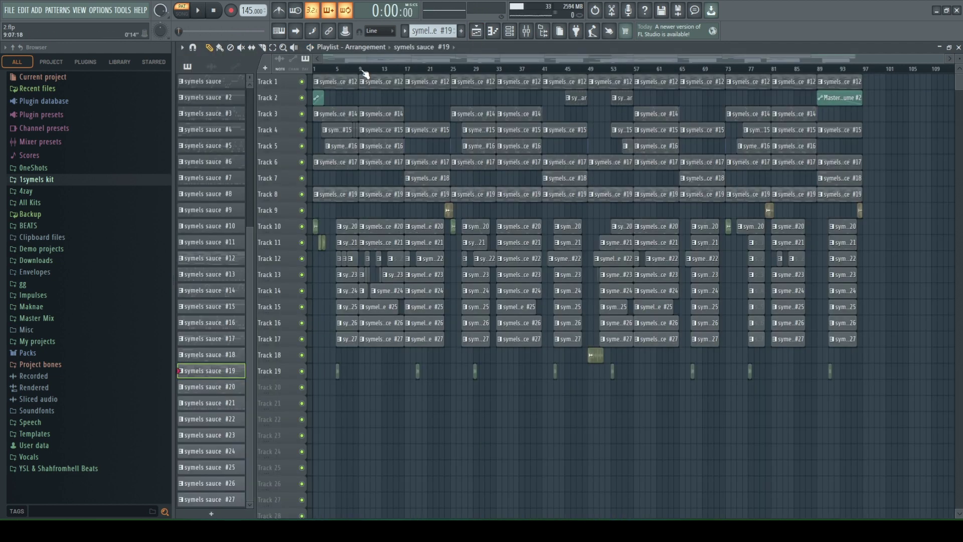
Select bars 9 to 17 in the playlist, leave only Tracks 1 to 8 unmuted and play the combined melody section
left_click_drag(405, 70, 365, 75)
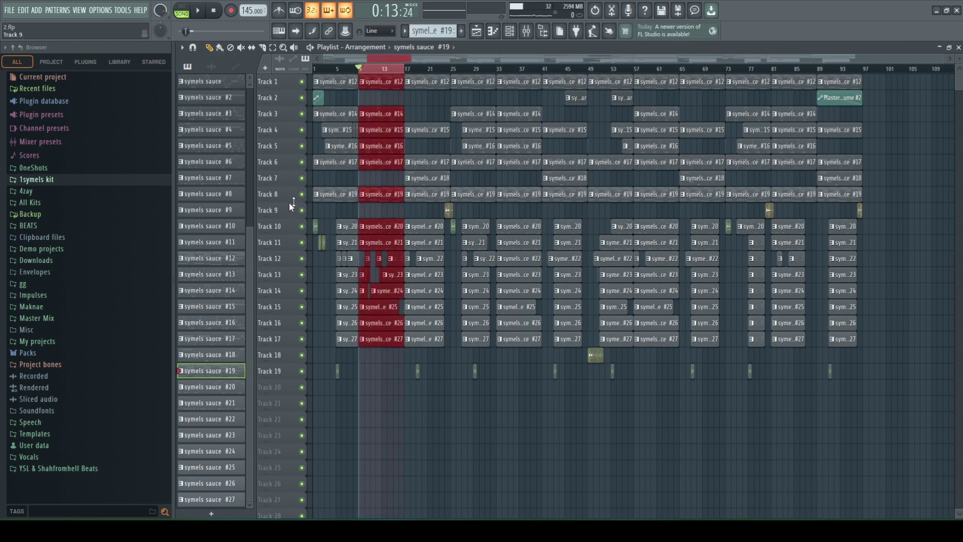
right_click(302, 194)
left_click_drag(301, 180, 301, 143)
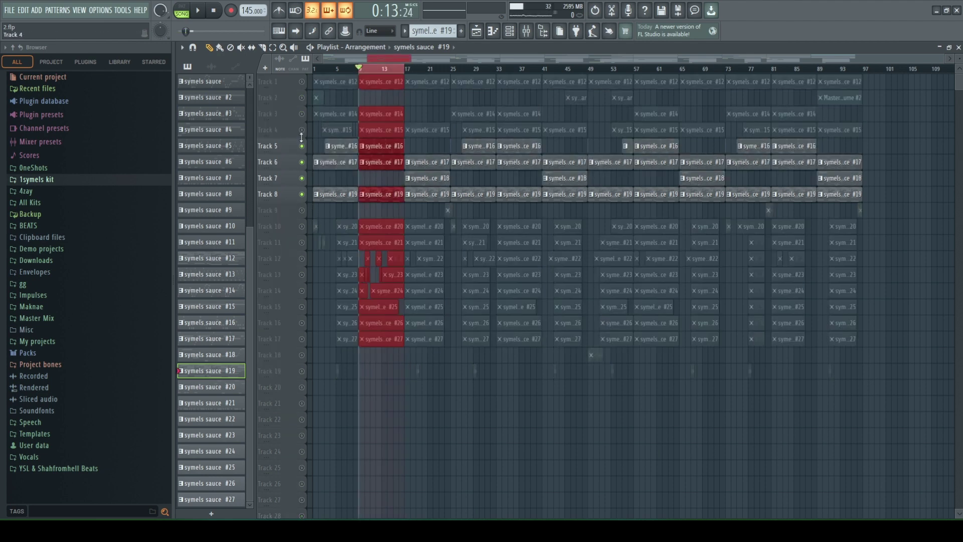
left_click(302, 114)
left_click(302, 82)
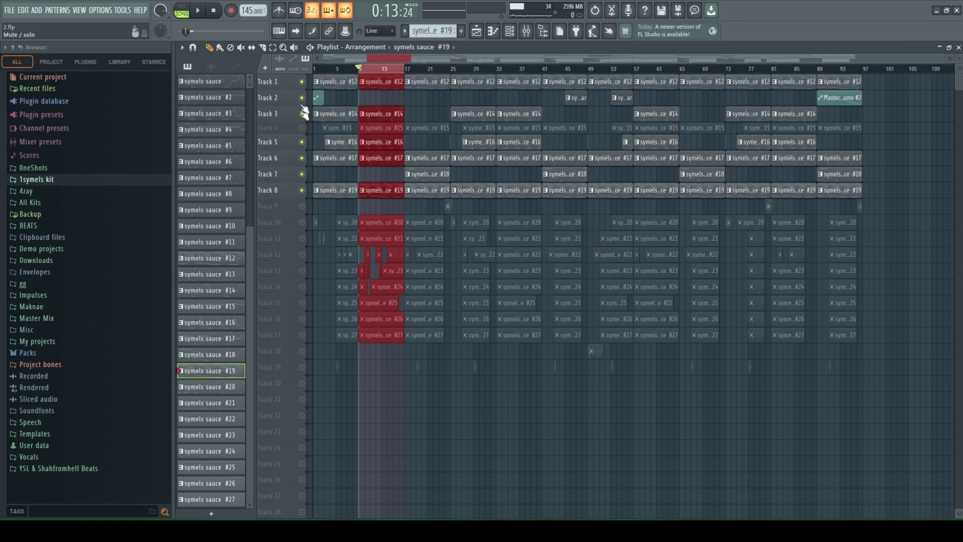
left_click(302, 128)
key("space")
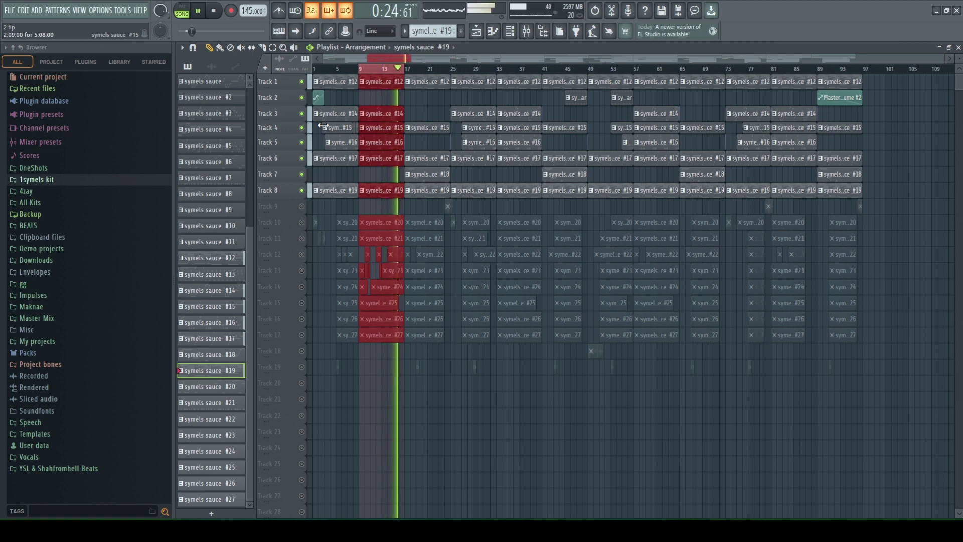
key("space")
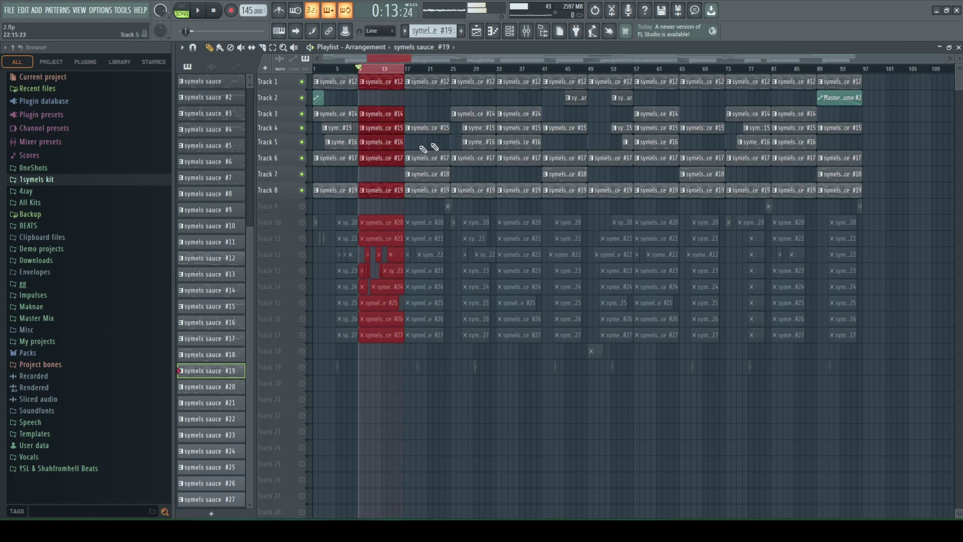
Unmute all tracks, play the symels sauce #20 808 pattern from Track 10 in pattern mode and return to the playlist
left_click(306, 221)
left_click(302, 222, "ctrl")
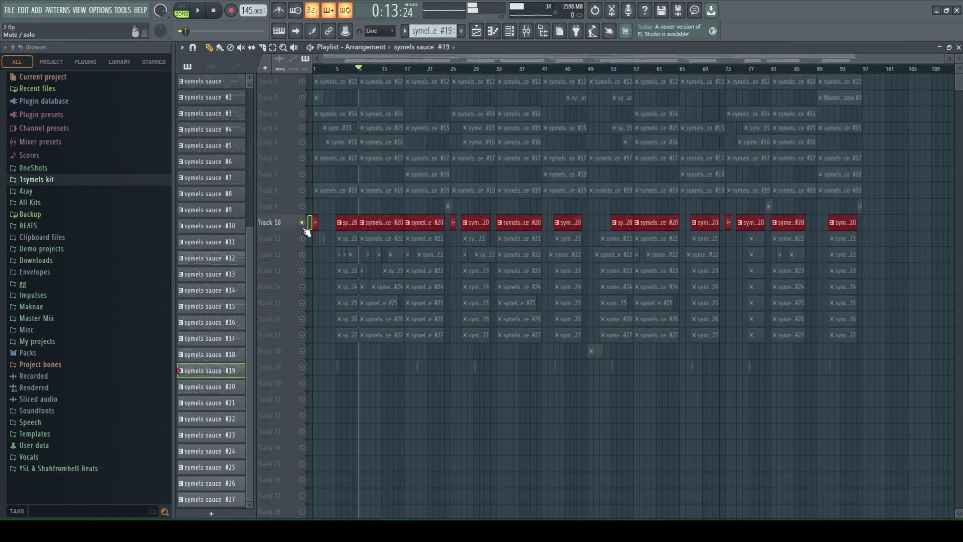
left_click(302, 223, "ctrl")
double_click(378, 226)
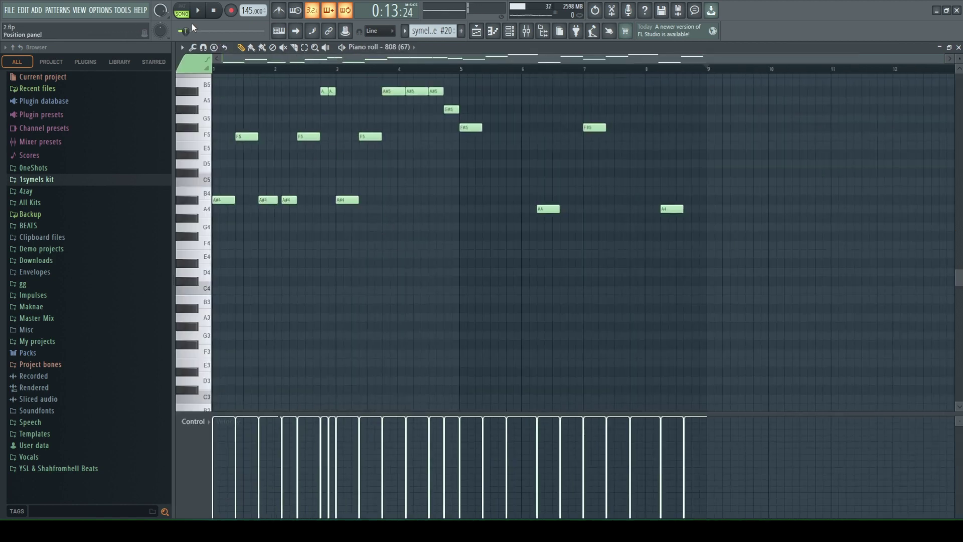
left_click(187, 10)
scroll(312, 161, "up", 3)
key("space")
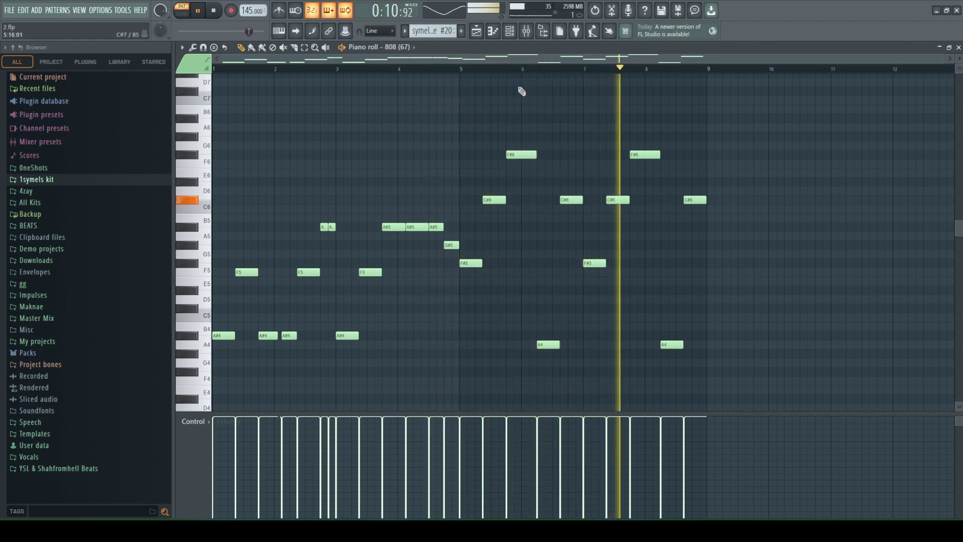
key("space")
left_click(476, 31)
Play the symels sauce #21 Hi Hat pattern from Track 11 in the piano roll, stop playback and return to the playlist
double_click(399, 237)
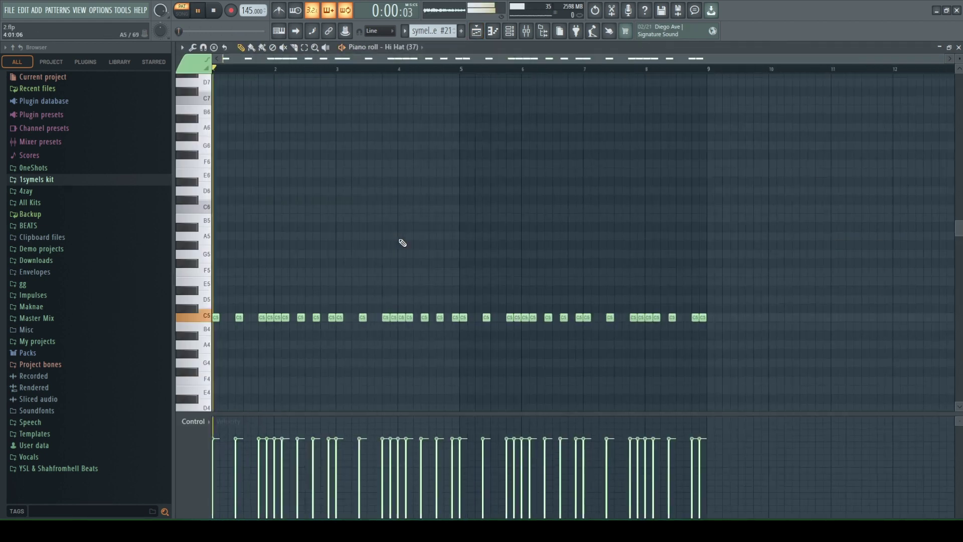
key("space")
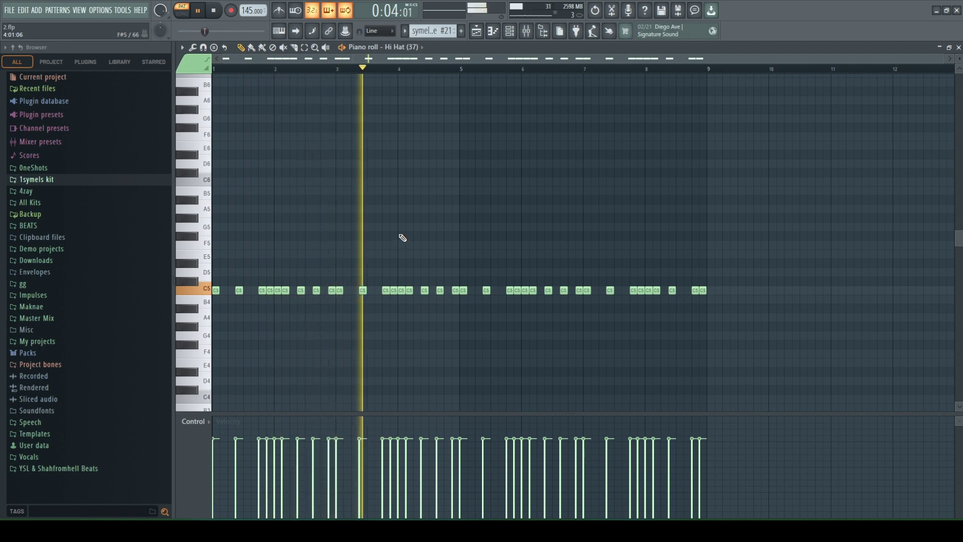
key("ctrl+a")
left_click(401, 236)
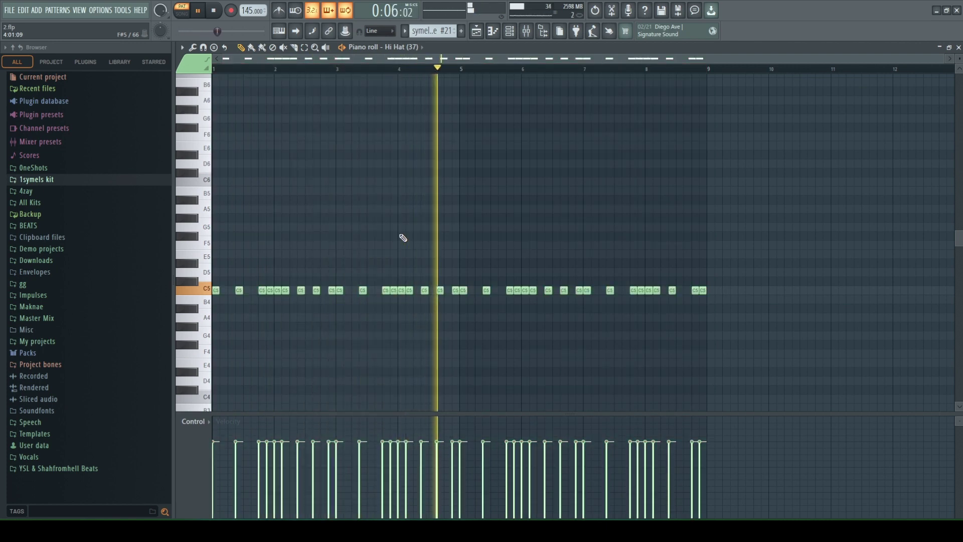
key("space")
key("F5")
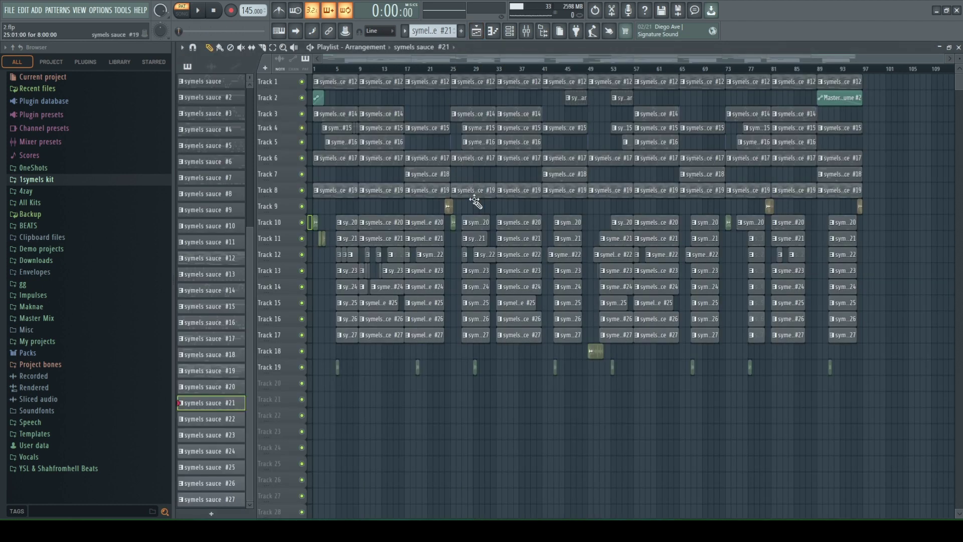
Play the symels sauce #22 pattern from Track 12 and open the sampler settings of its Clap (29) channel
double_click(483, 254)
key("space")
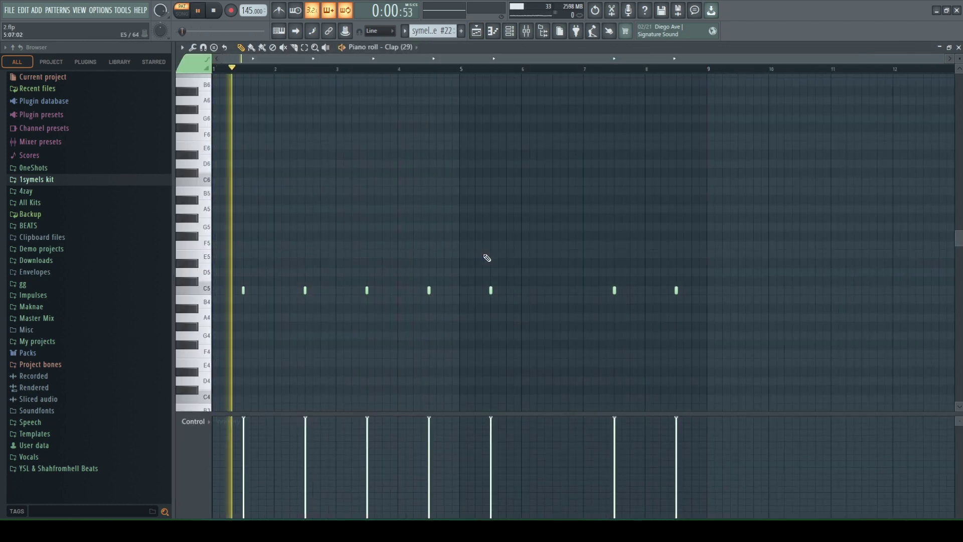
left_click(476, 31)
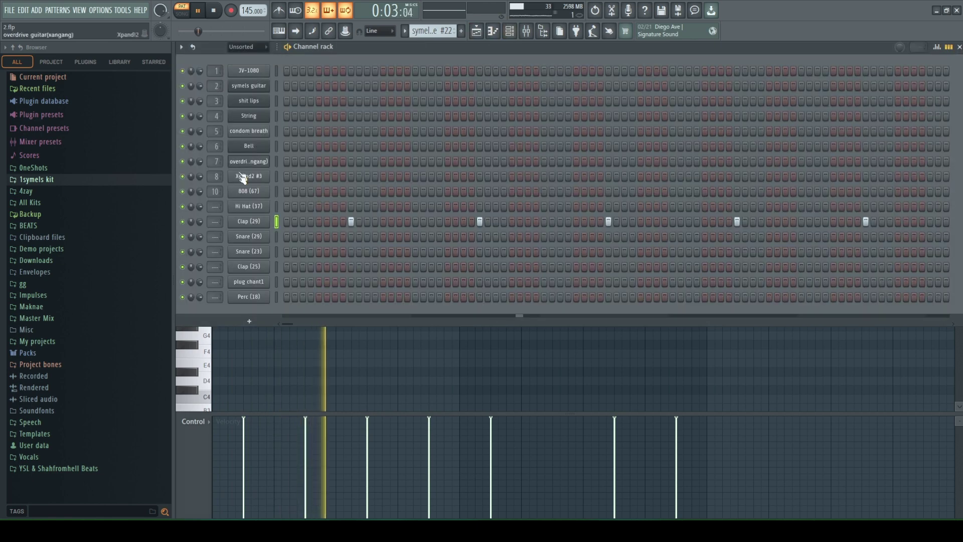
left_click(254, 220)
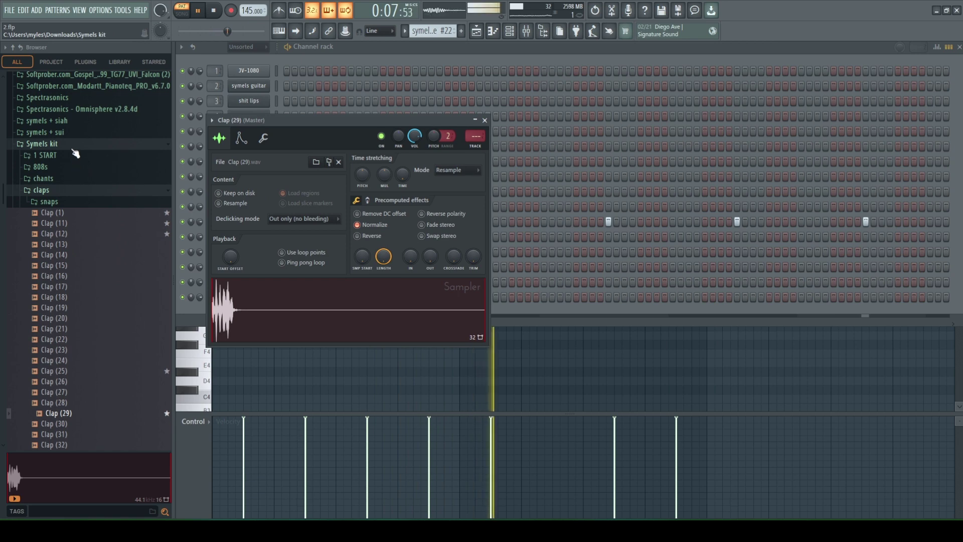
Look through the Symels kit sample folders in the browser, collapse the 1symels kit folder, stop playback and return to the playlist
scroll(65, 206, "up", 4)
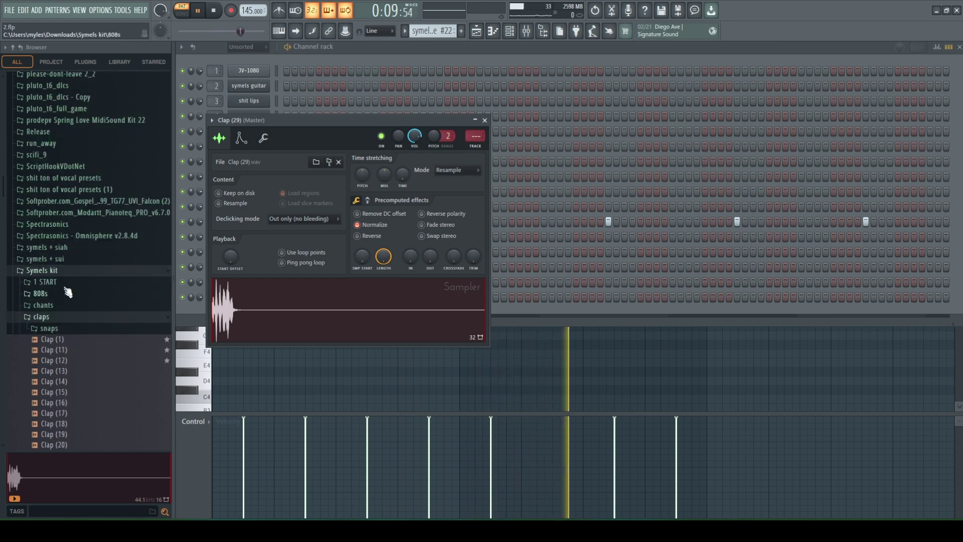
scroll(70, 271, "down", 20)
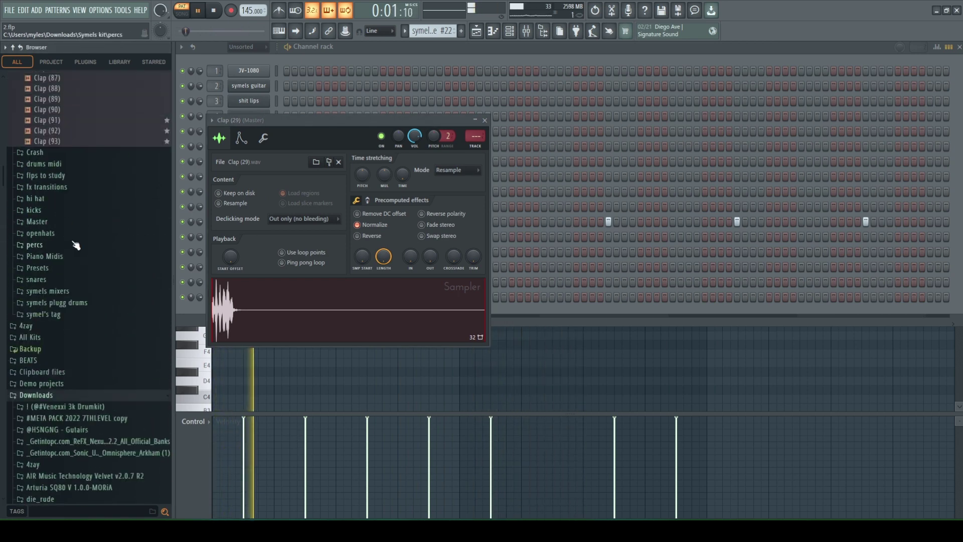
scroll(75, 241, "up", 20)
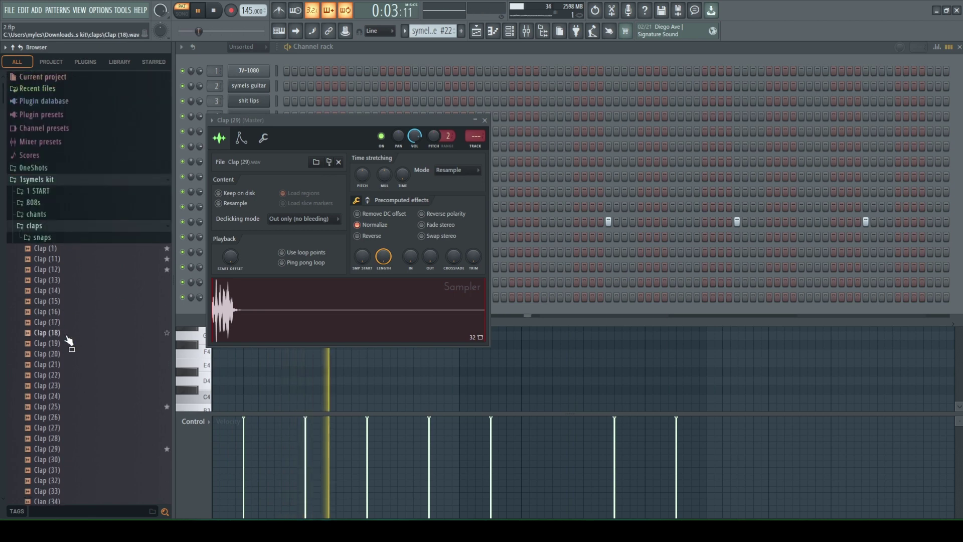
left_click(52, 179)
key("space")
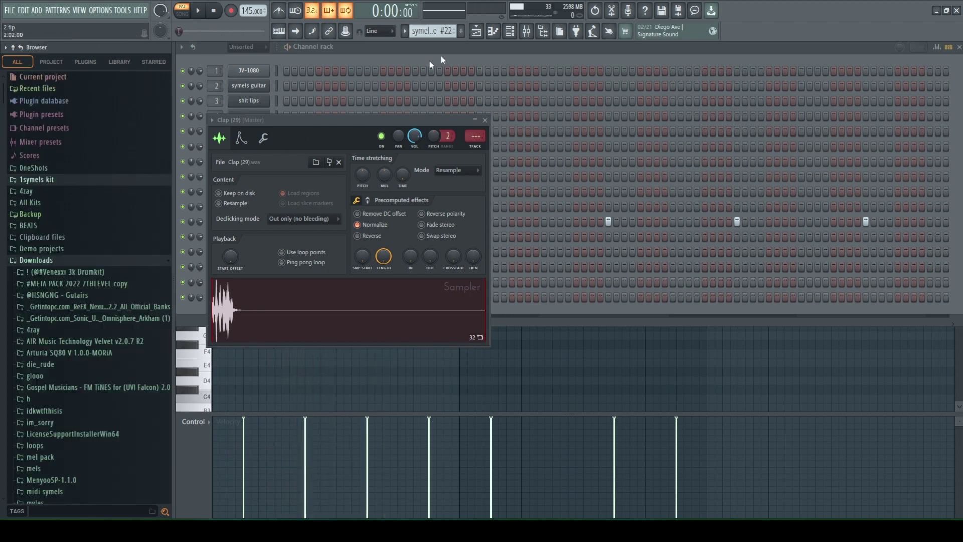
left_click(477, 32)
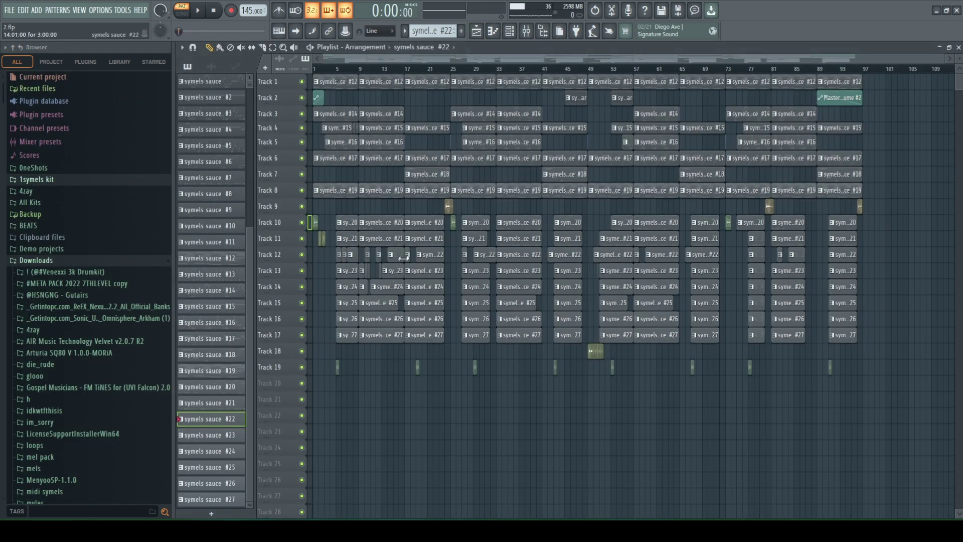
Play the symels sauce #24 Snare (23) pattern in the piano roll and return to the playlist
double_click(425, 280)
key("space")
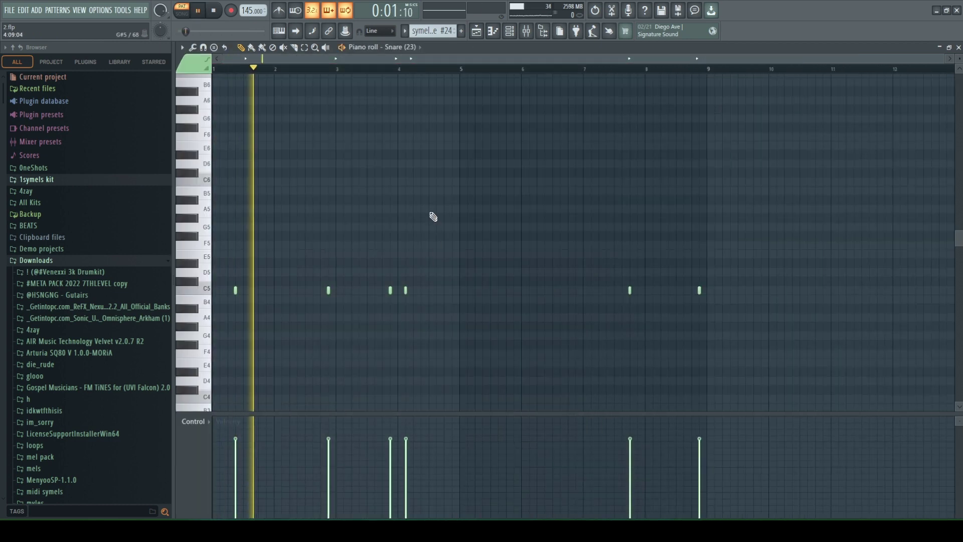
left_click(476, 32)
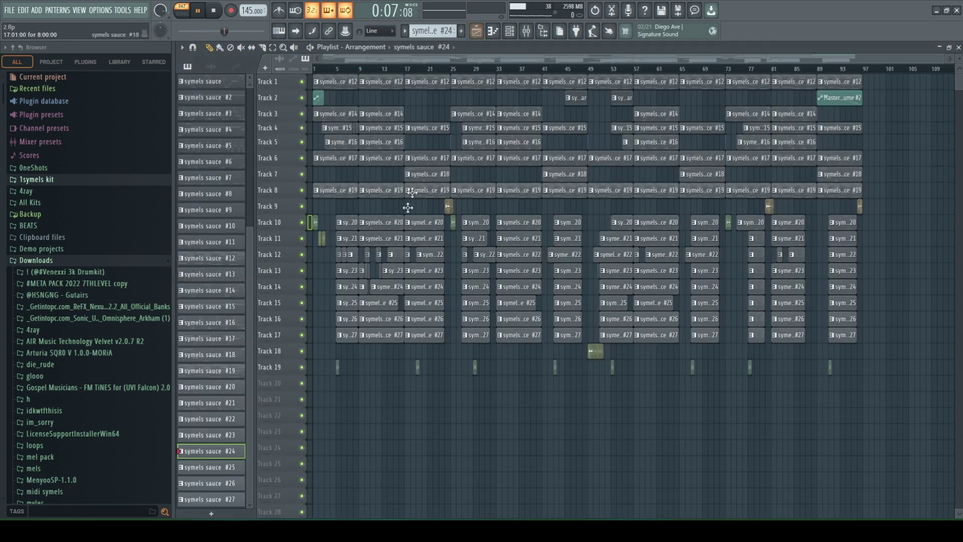
Audition the symels sauce #23 Snare (29) pattern from Track 13, jumping to just before bar 6, and return to the playlist
double_click(419, 273)
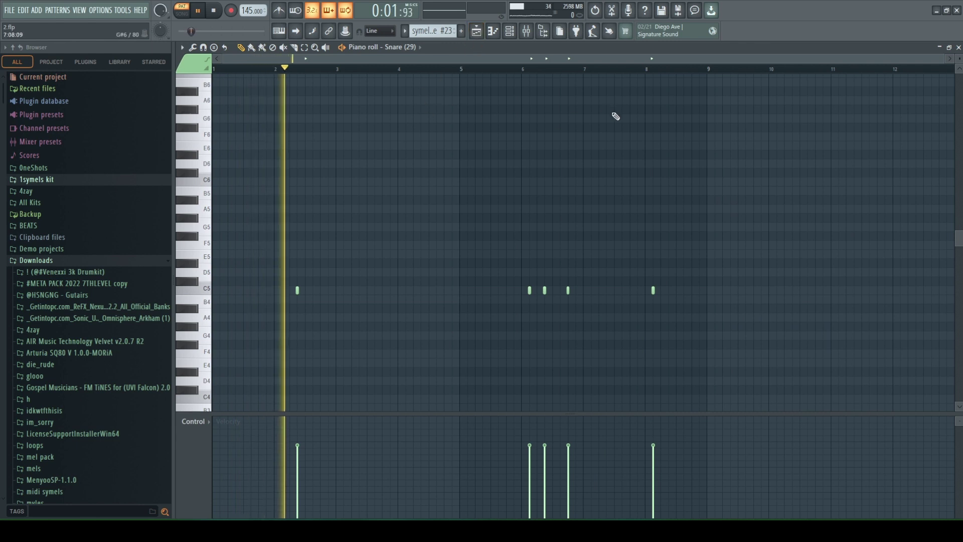
left_click(512, 68)
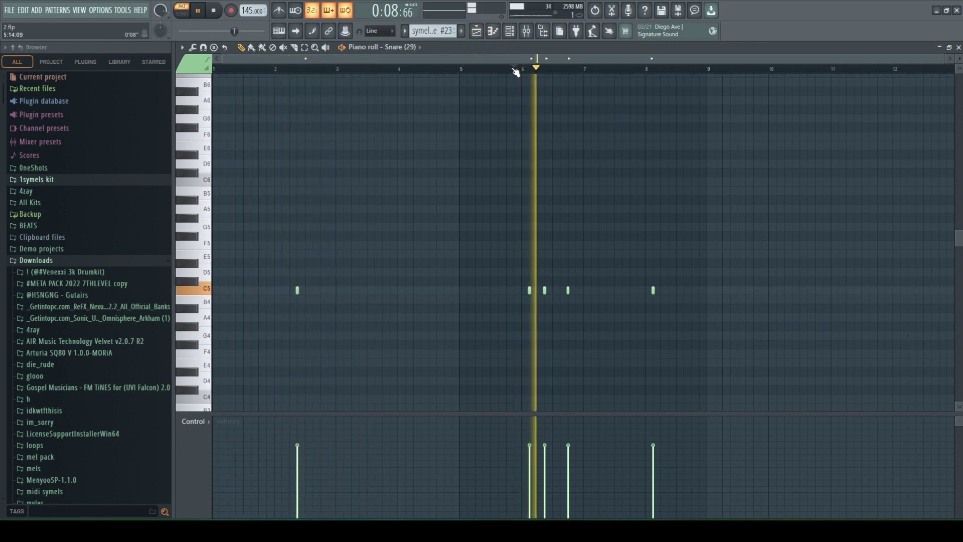
left_click(476, 30)
key("space")
key("space")
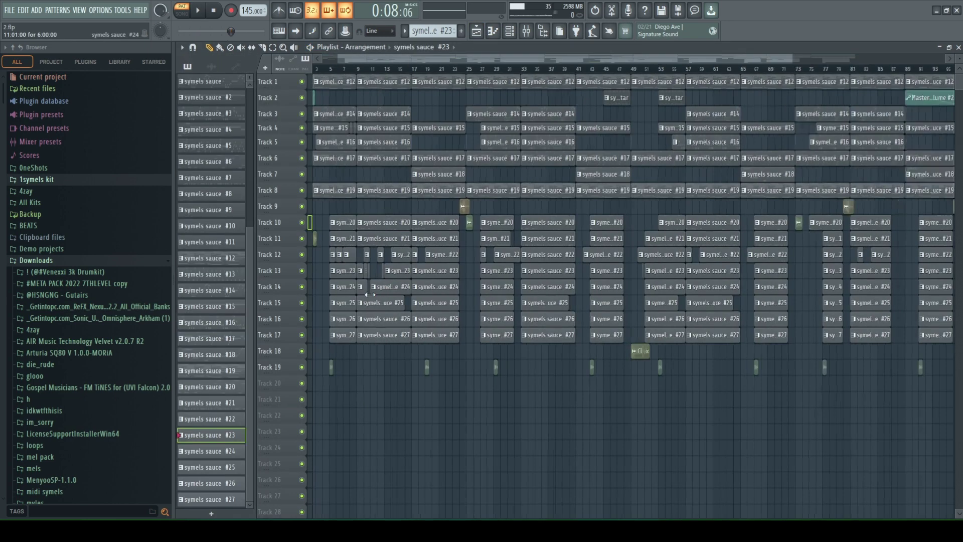
Reopen the symels sauce #24 pattern from Track 14 to examine its Snare (23) notes and return to the playlist
double_click(394, 285)
key("space")
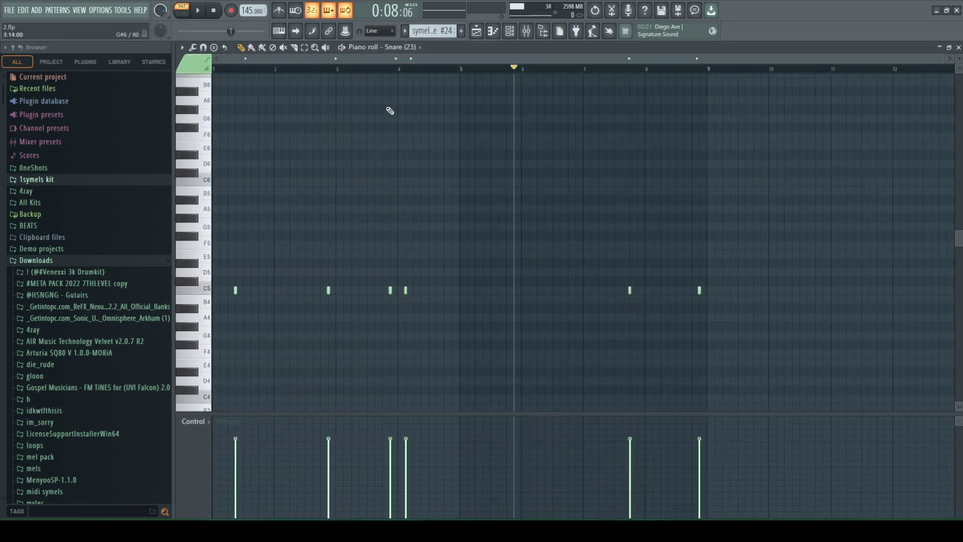
left_click(476, 30)
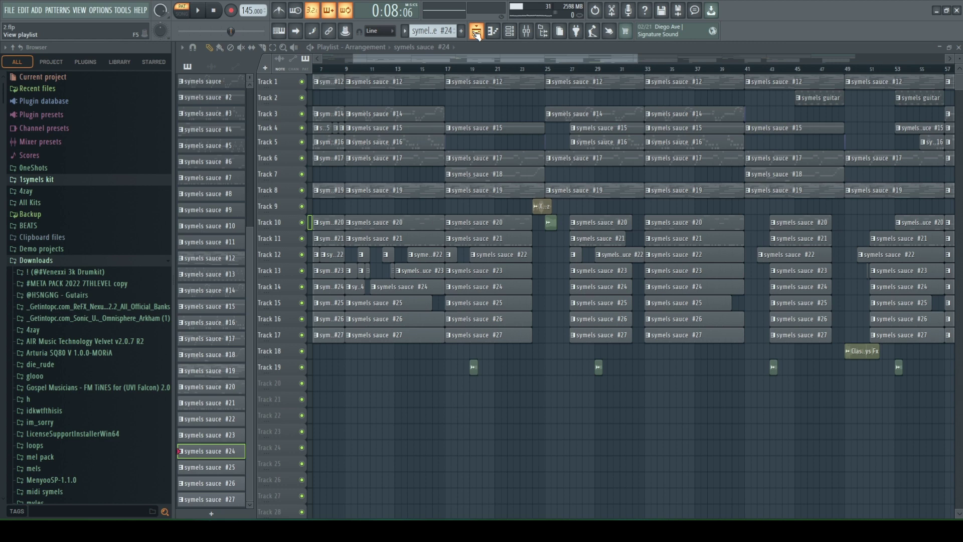
Play the symels sauce #25 Clap (25) pattern from Track 15 in the piano roll, return to the playlist and stop playback
double_click(483, 302)
key("space")
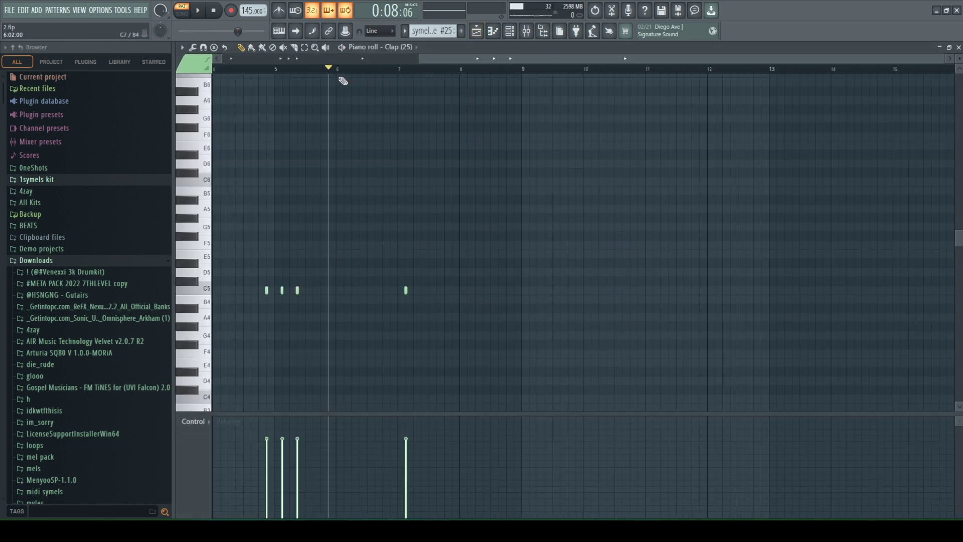
key("space")
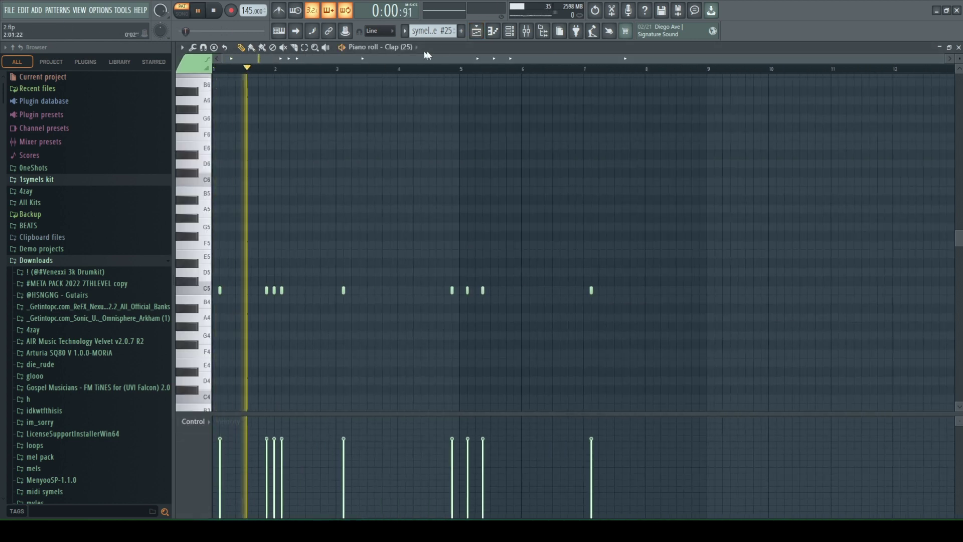
left_click(476, 32)
key("space")
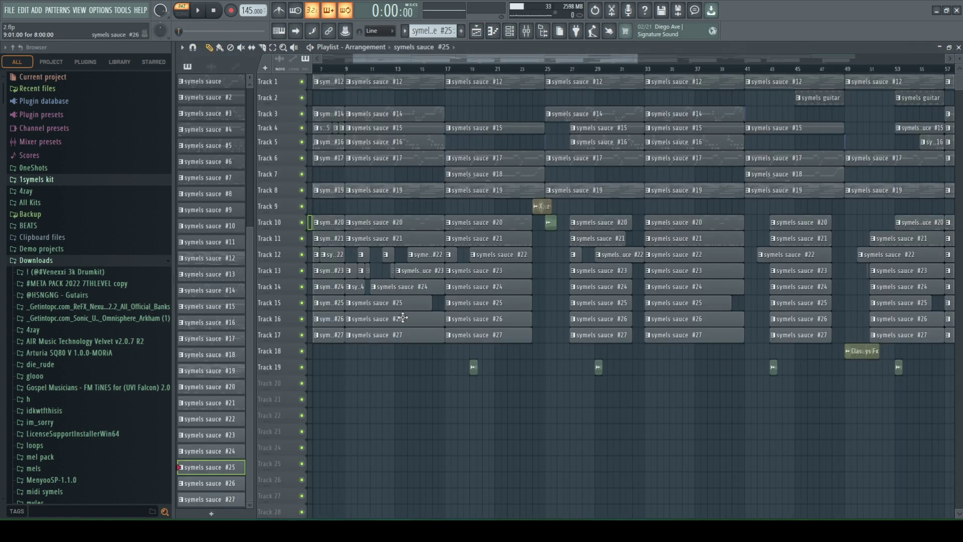
Select the symels sauce #26 pattern, play it in the piano roll and return to the playlist
key("KP_Add")
key("F7")
key("space")
key("F5")
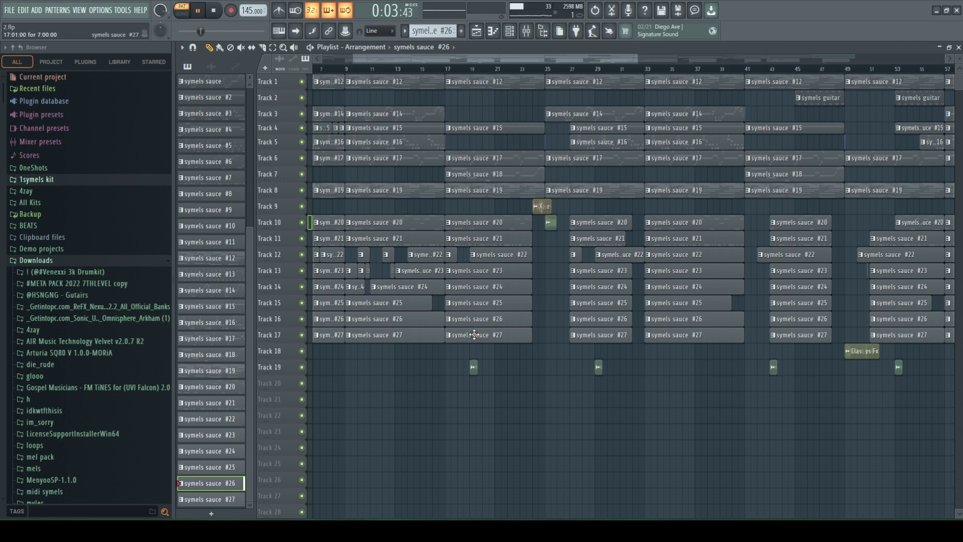
Audition the symels sauce #27 Perc (18) pattern in the piano roll, collapse the Downloads folder, return to the playlist and stop playback
scroll(474, 333, "up", 4)
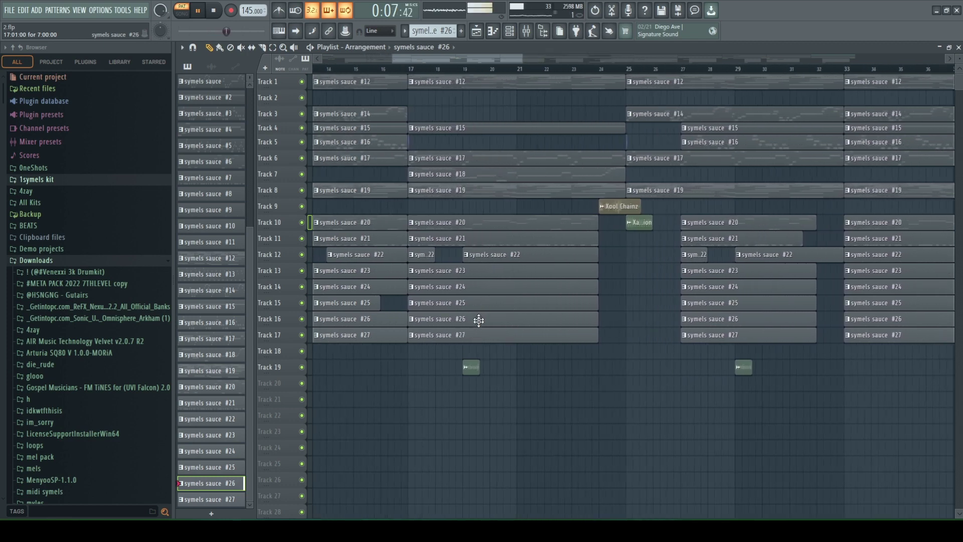
key("KP_Add")
key("F7")
key("space")
key("space")
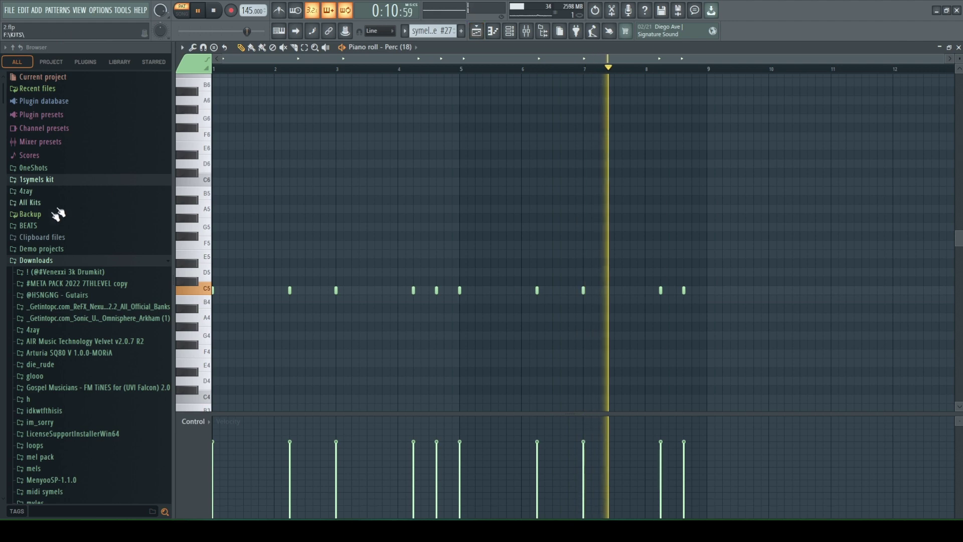
left_click(78, 261)
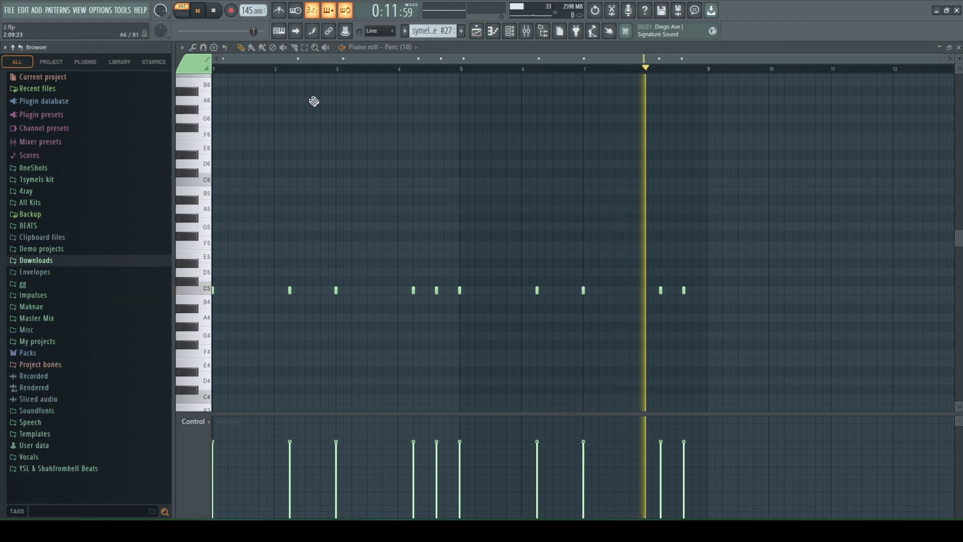
left_click(477, 32)
key("space")
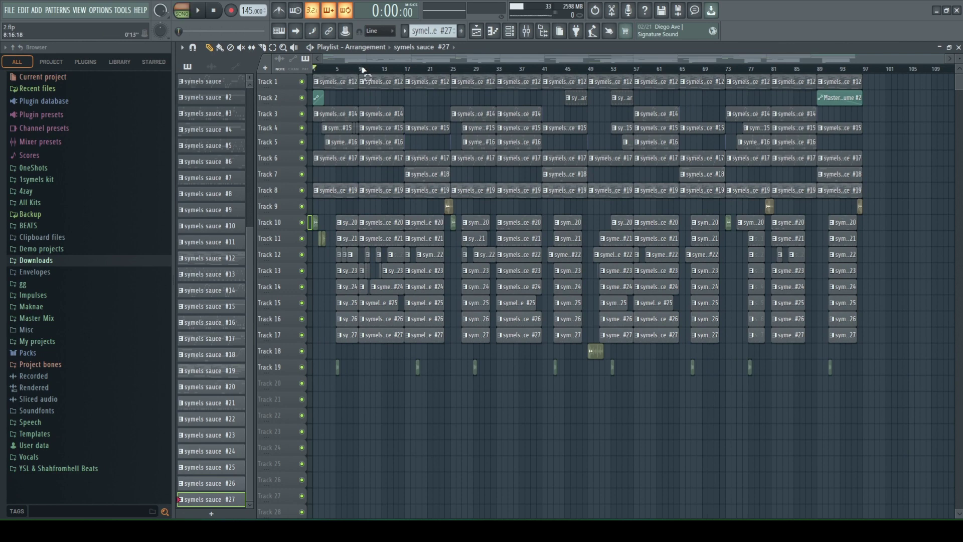
Play only the drum patterns on Tracks 10 to 17, starting with bars 9 to 17 looped, clear the time selection and stop playback
left_click_drag(363, 69, 405, 70)
right_click(301, 98)
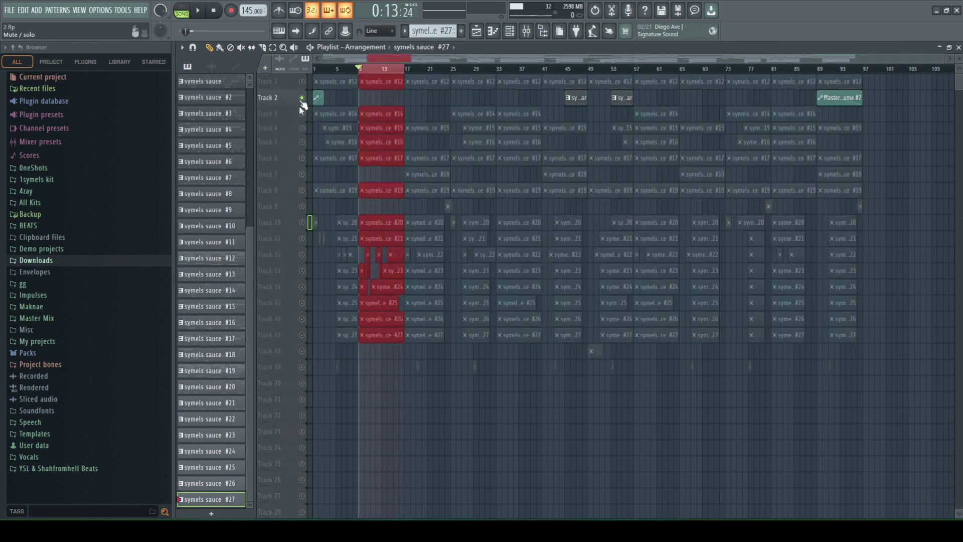
left_click_drag(301, 222, 303, 345)
left_click(302, 303)
key("space")
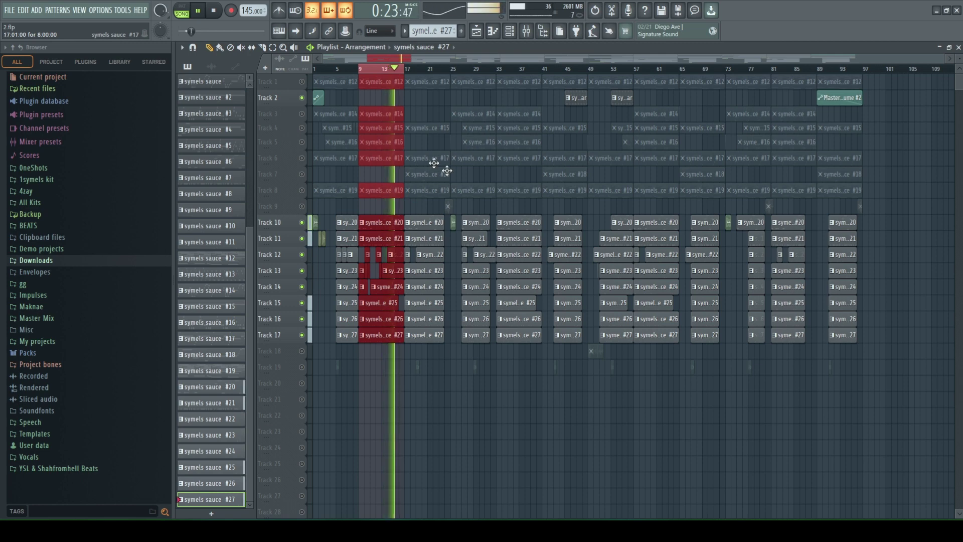
left_click(437, 262)
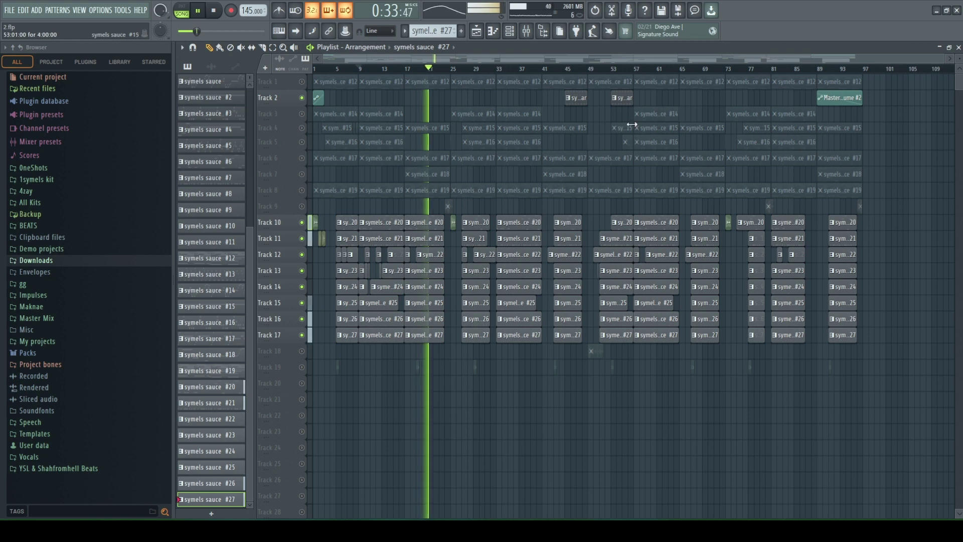
key("space")
Audition the symels guitar pattern from Track 2 with its notes and channel, return to the playlist and unmute all tracks
double_click(623, 99)
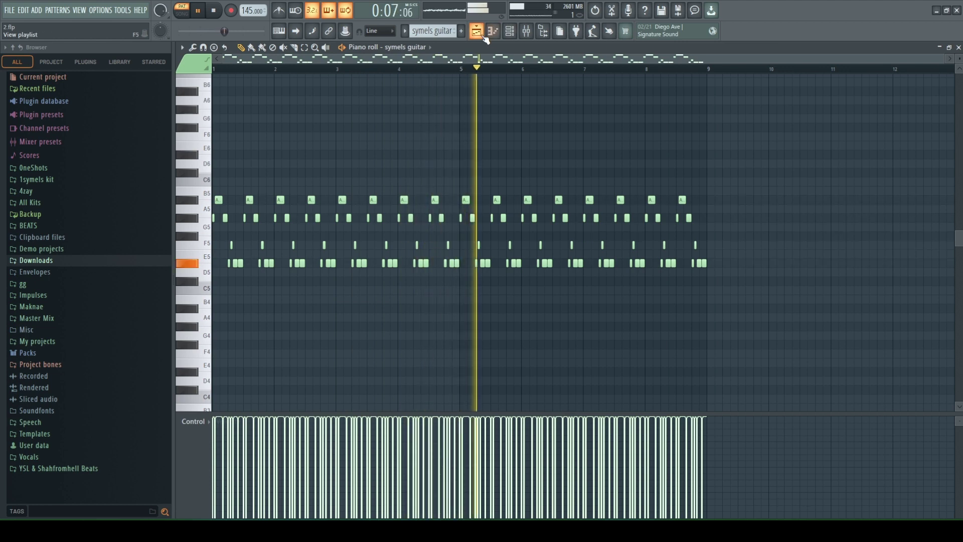
left_click(509, 32)
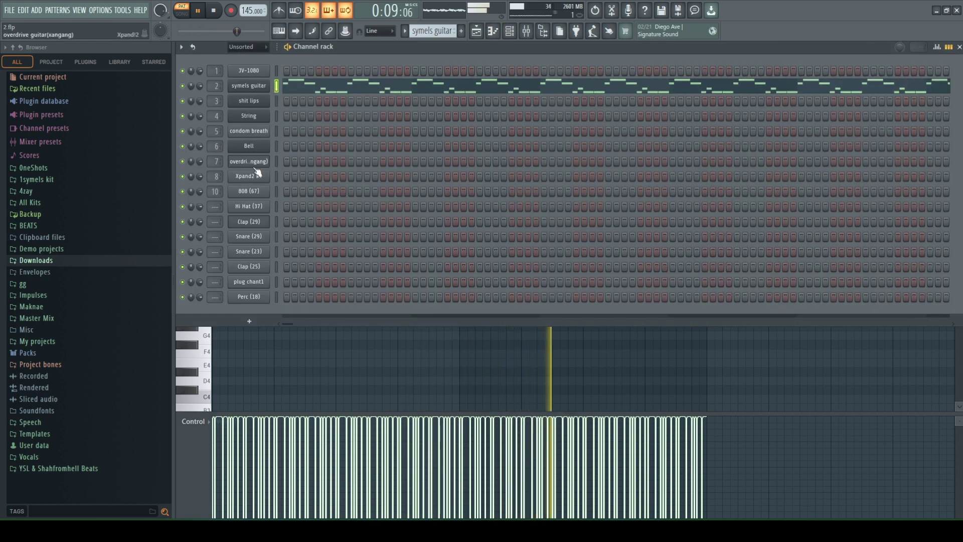
key("F5")
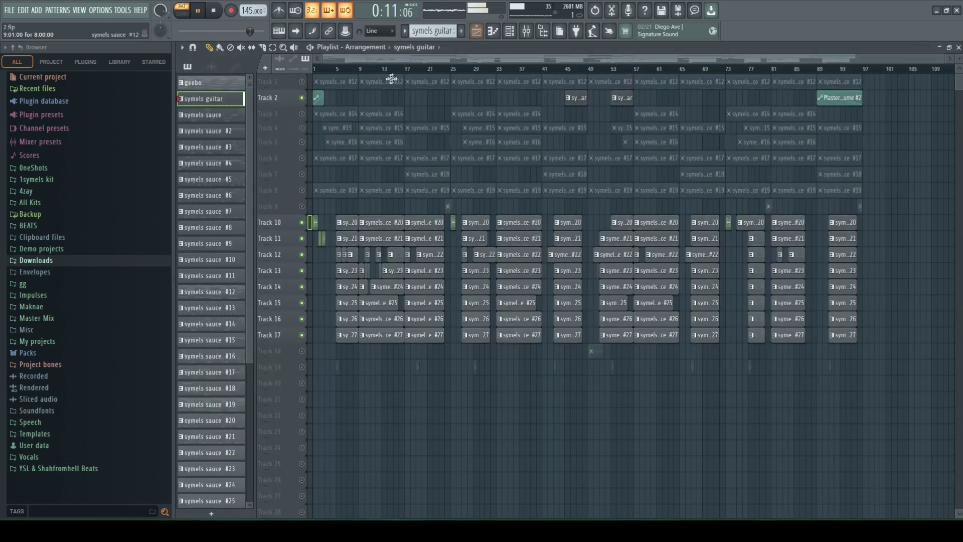
right_click(302, 96)
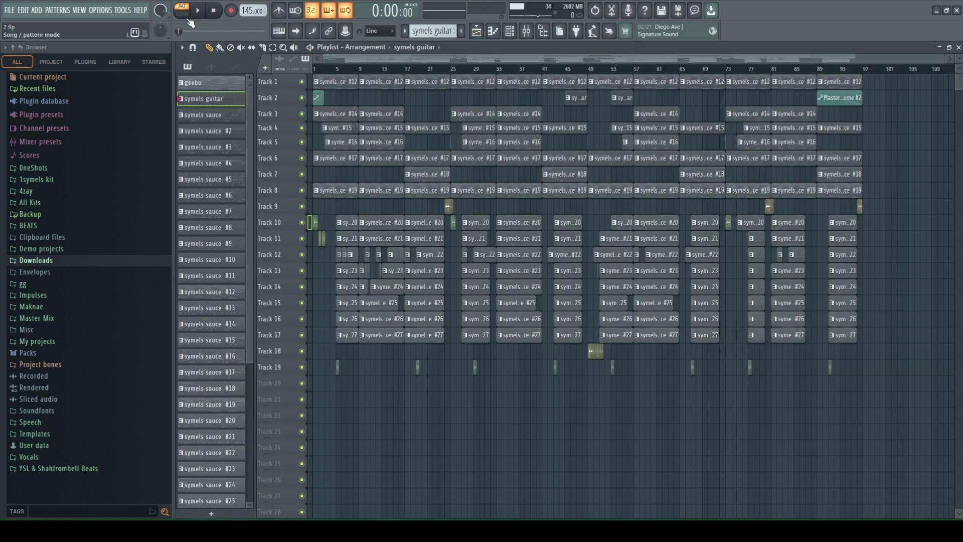